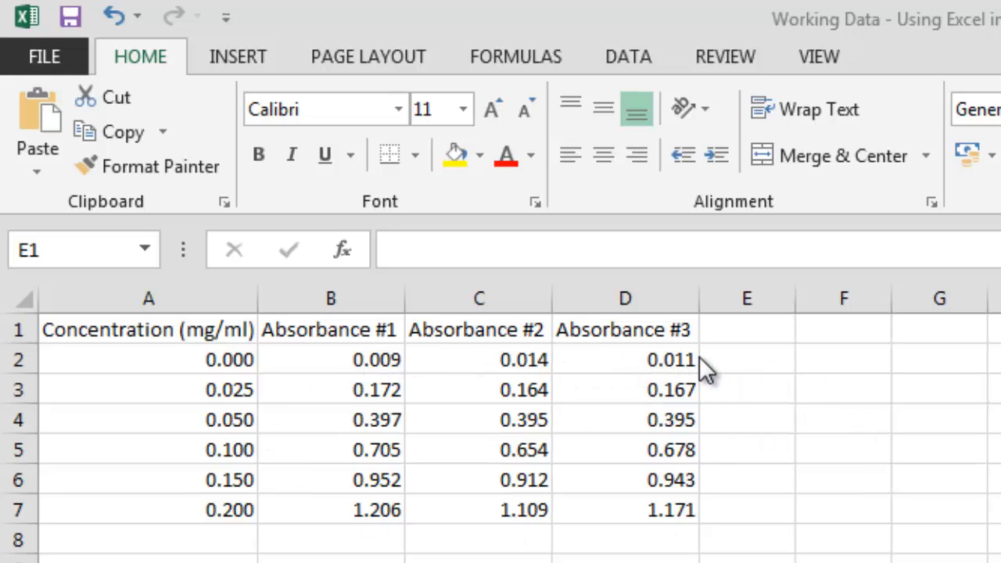
Step: Head column E with the label Mean
left_click_drag(752, 332, 747, 508)
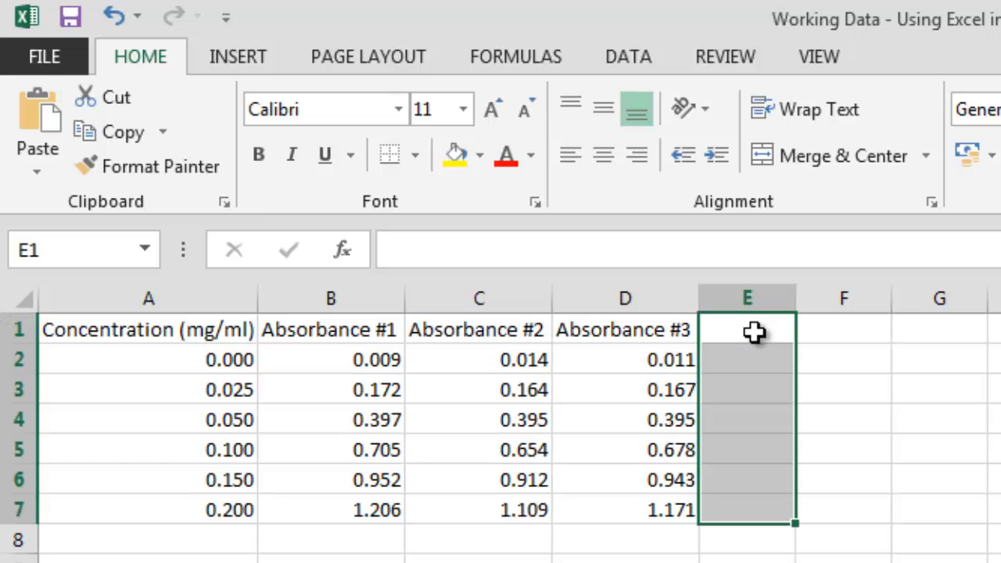
left_click(751, 331)
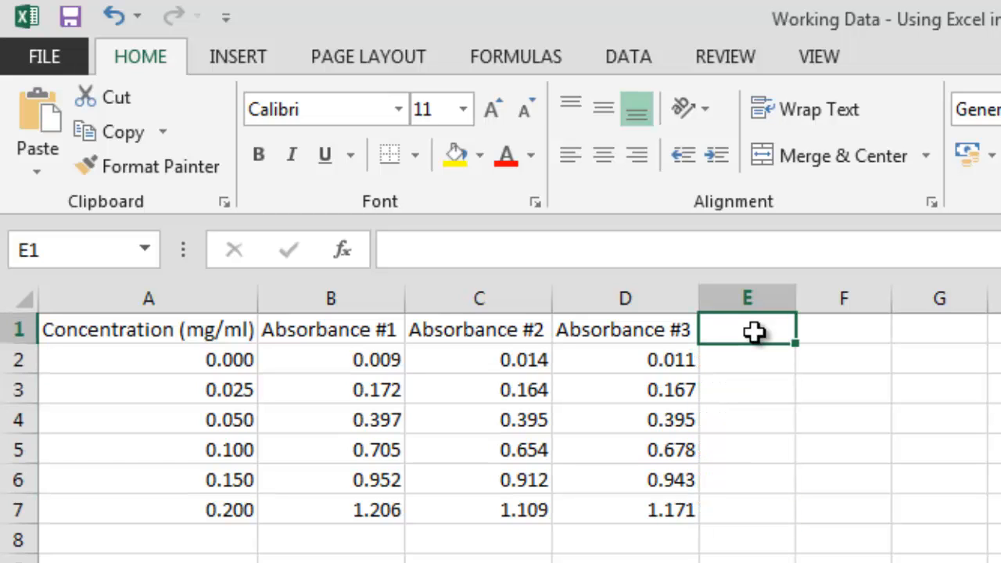
type("Mea")
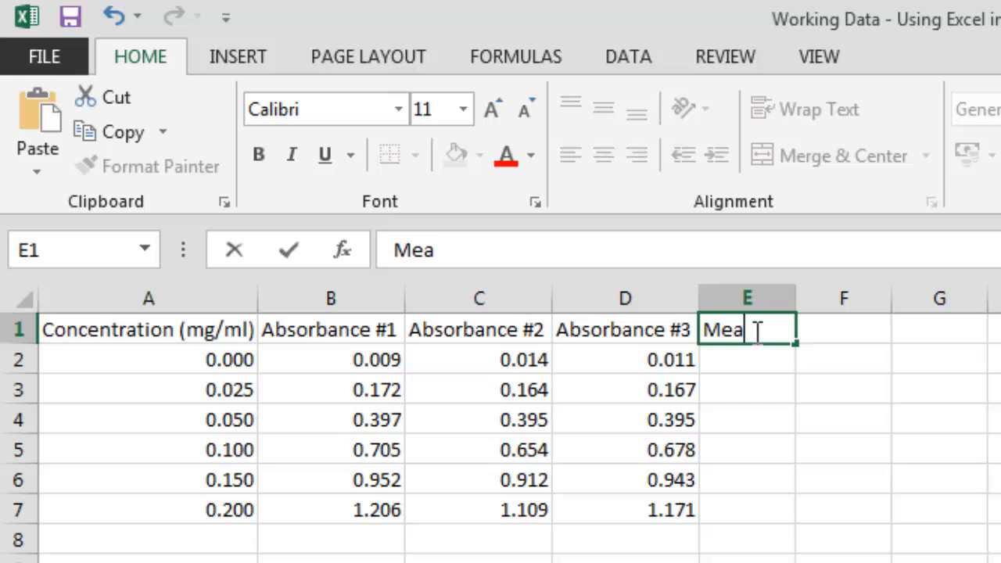
type("n")
key("Return")
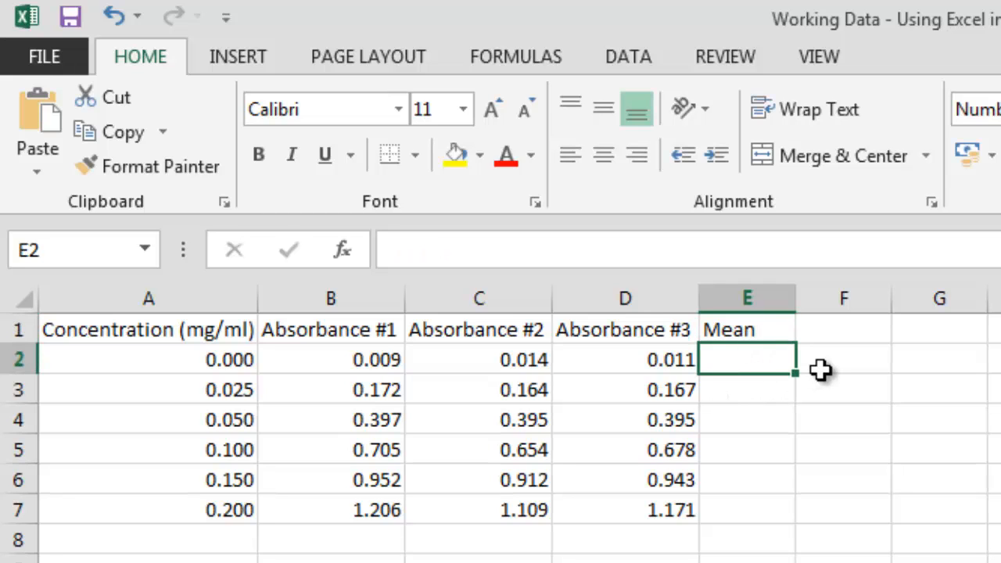
Step: Compute the first mean in E2 as =AVERAGE(B2:D2), giving 0.011
left_click(426, 252)
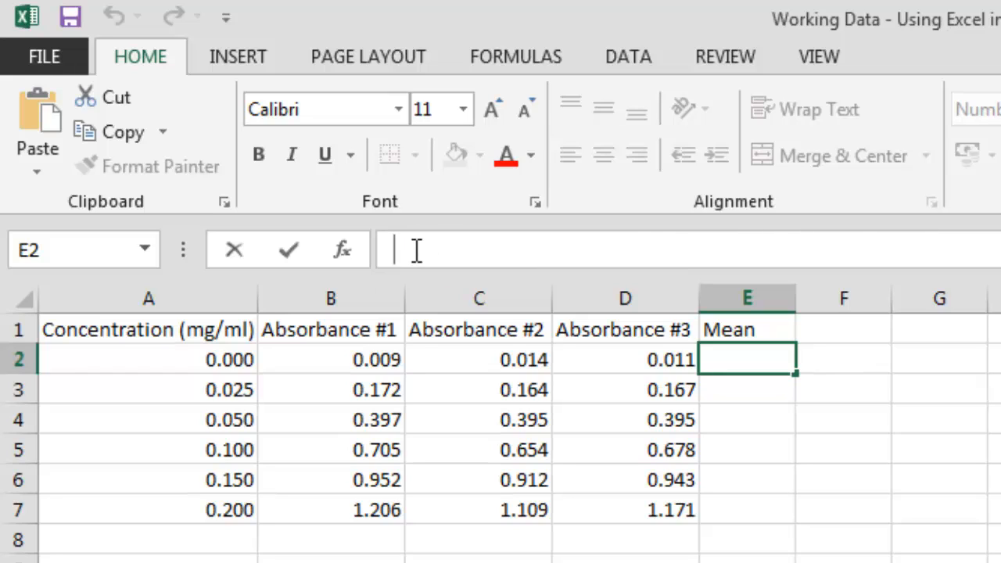
type("=")
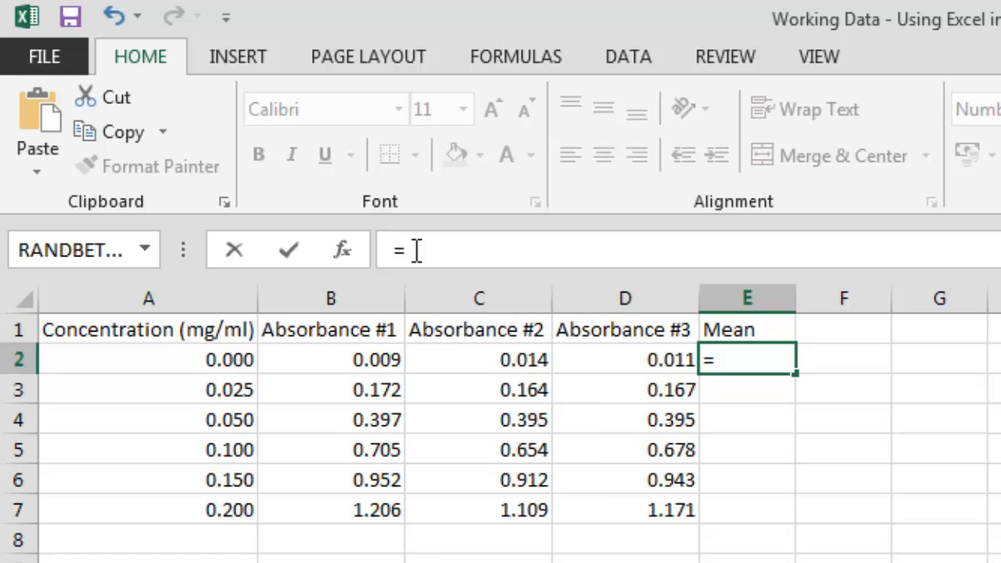
type("ava")
key("BackSpace")
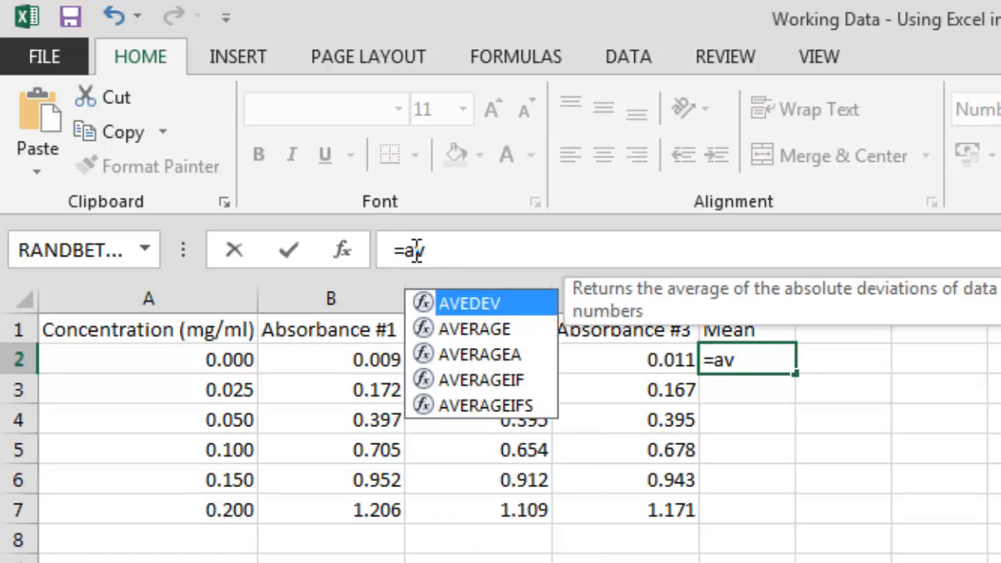
double_click(470, 328)
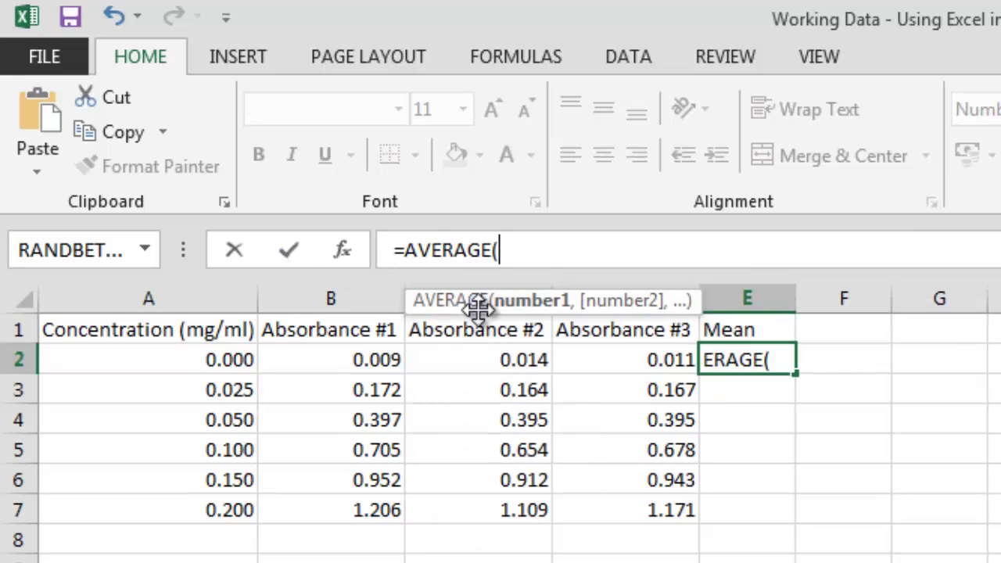
left_click(326, 362)
left_click_drag(326, 363, 588, 366)
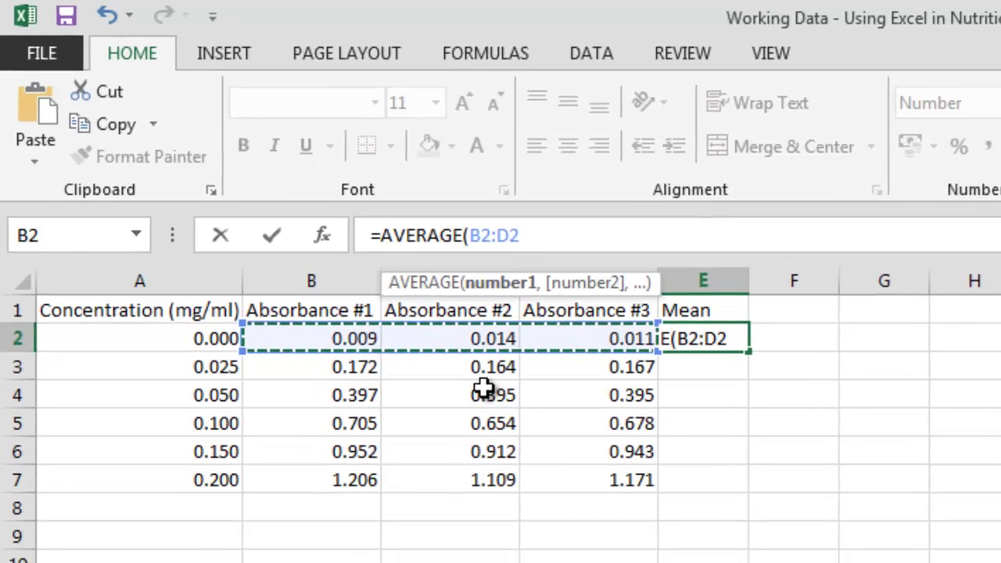
key("Return")
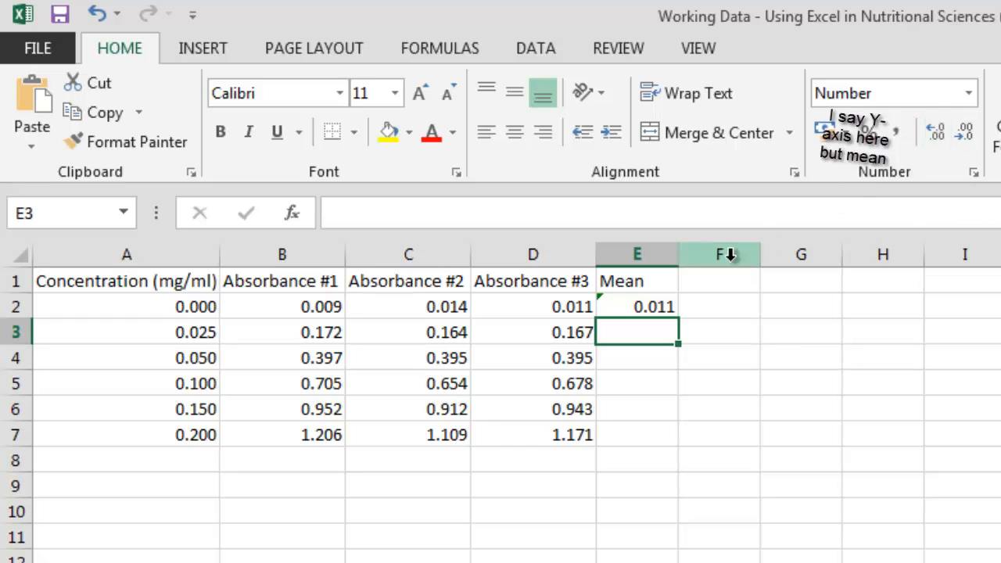
Step: Keep the E2 mean displayed to three decimal places
left_click(662, 309)
left_click(945, 133)
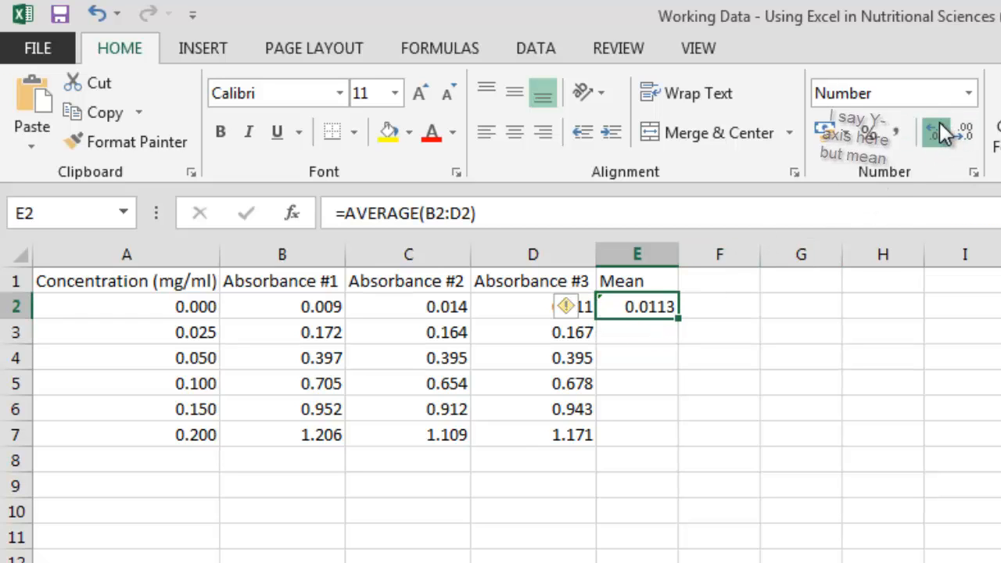
left_click(968, 133)
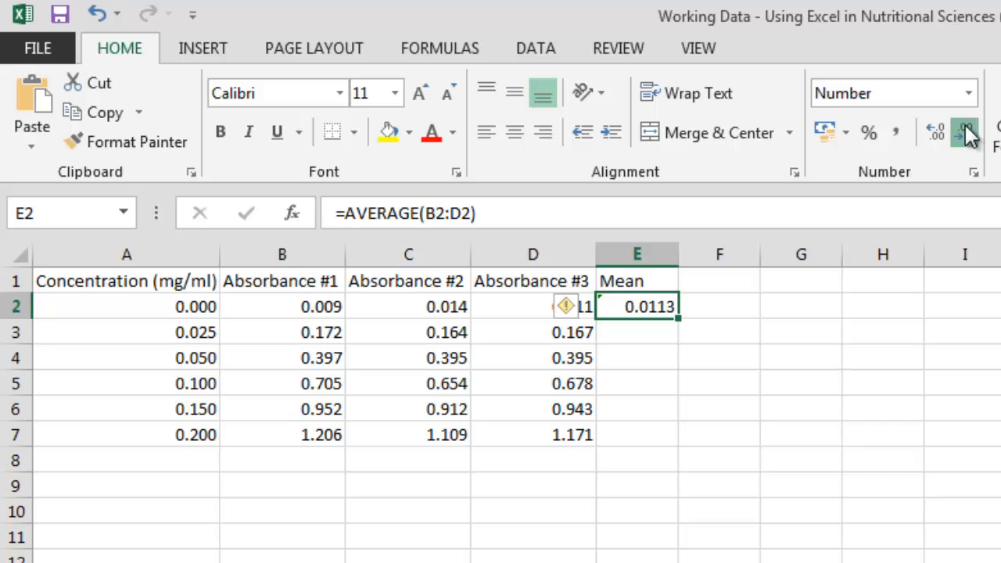
left_click(967, 129)
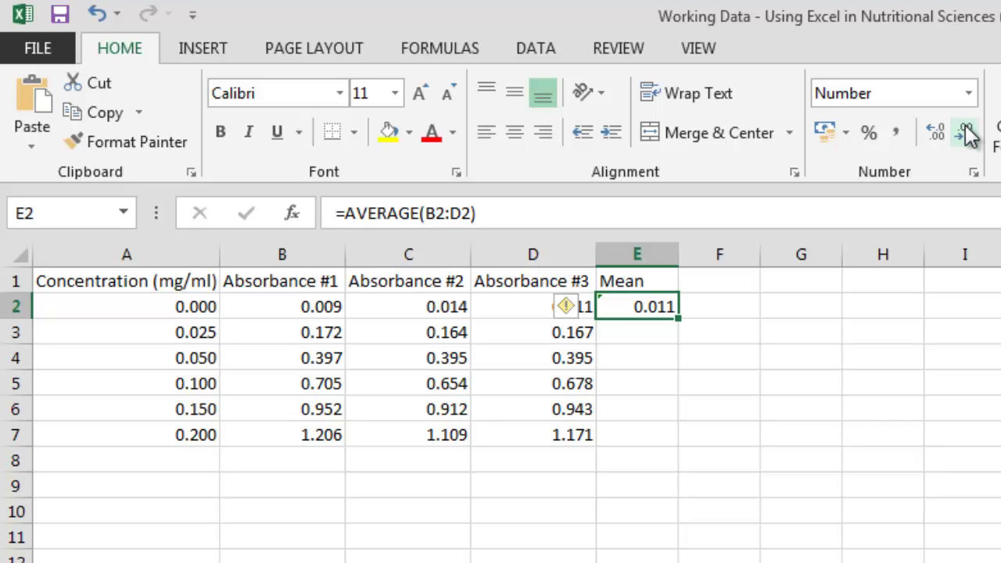
left_click(650, 352)
left_click(657, 307)
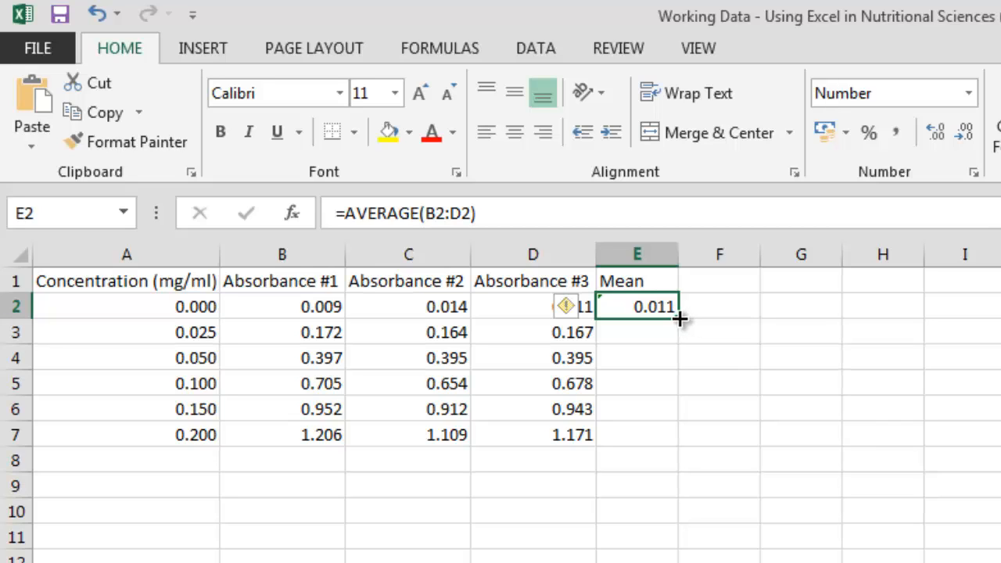
Step: Fill the average formula down E2:E7 for all six concentrations (0.011 to 1.162)
left_click_drag(680, 318, 667, 442)
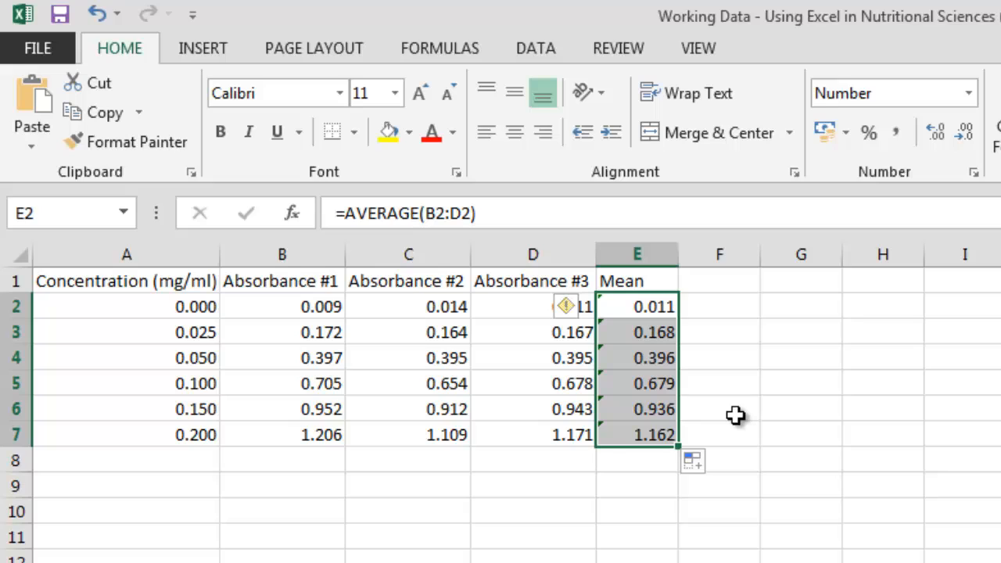
left_click(829, 366)
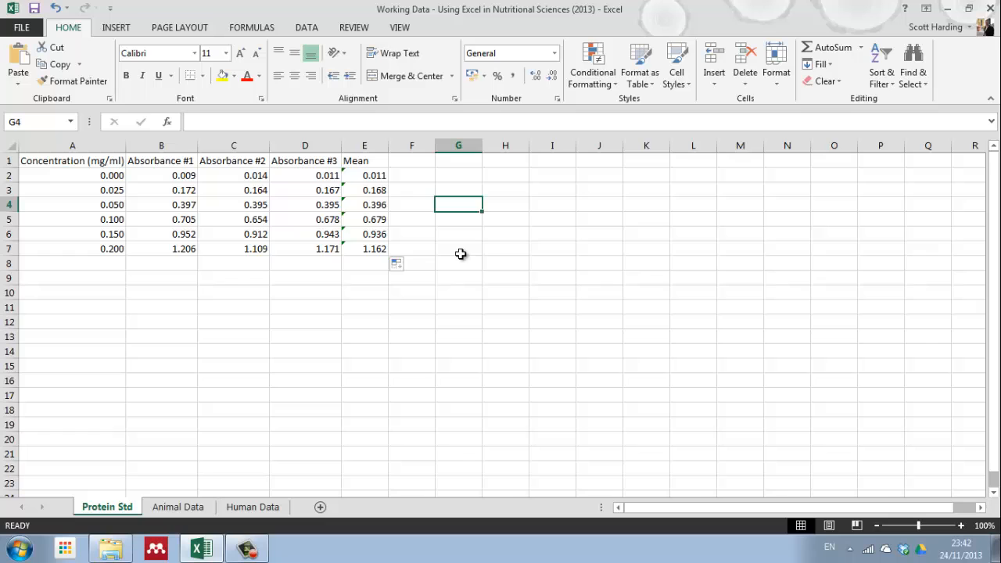
Step: Insert a markers-only scatter chart and place it beside the data table
left_click(114, 28)
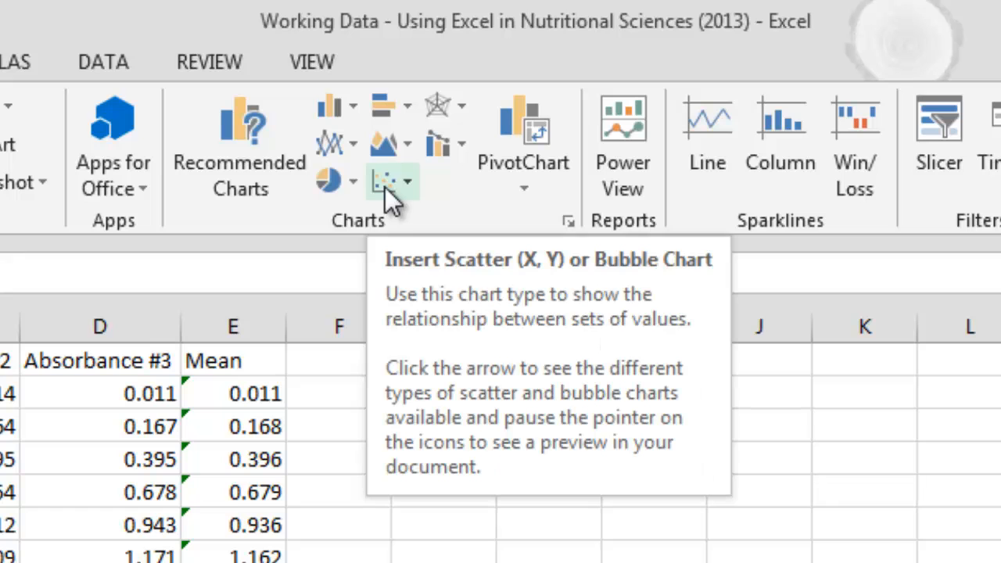
left_click(391, 188)
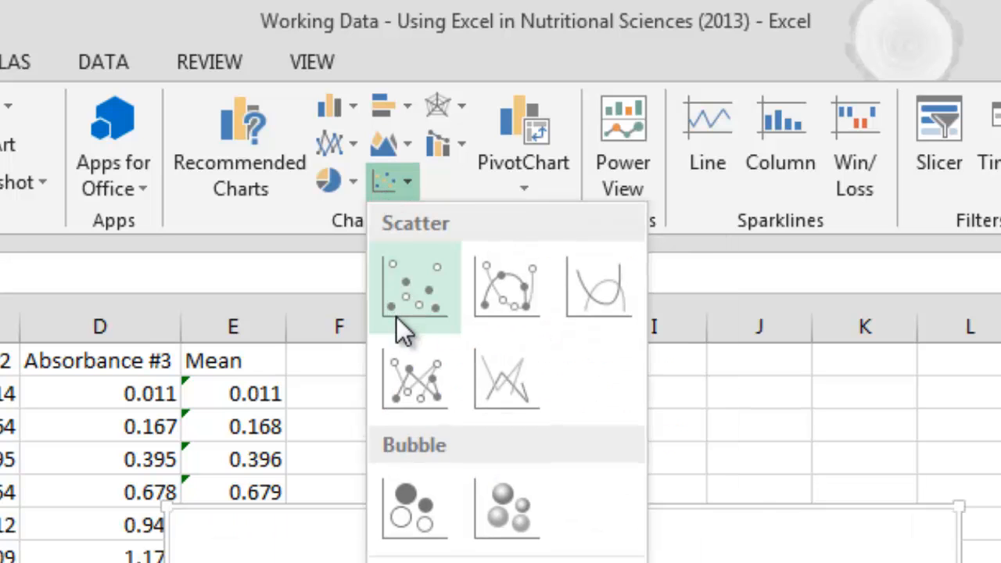
left_click(409, 292)
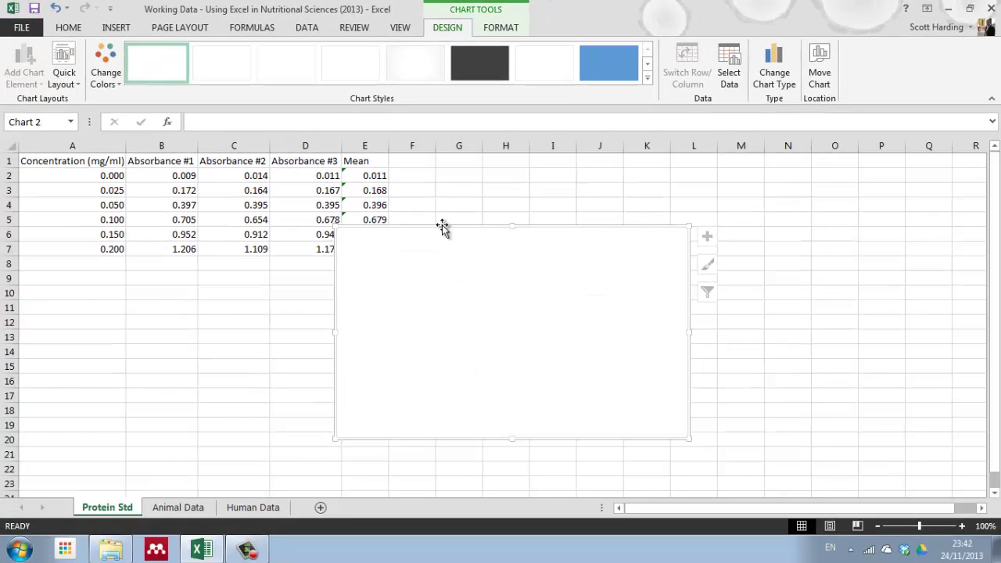
left_click_drag(442, 227, 540, 181)
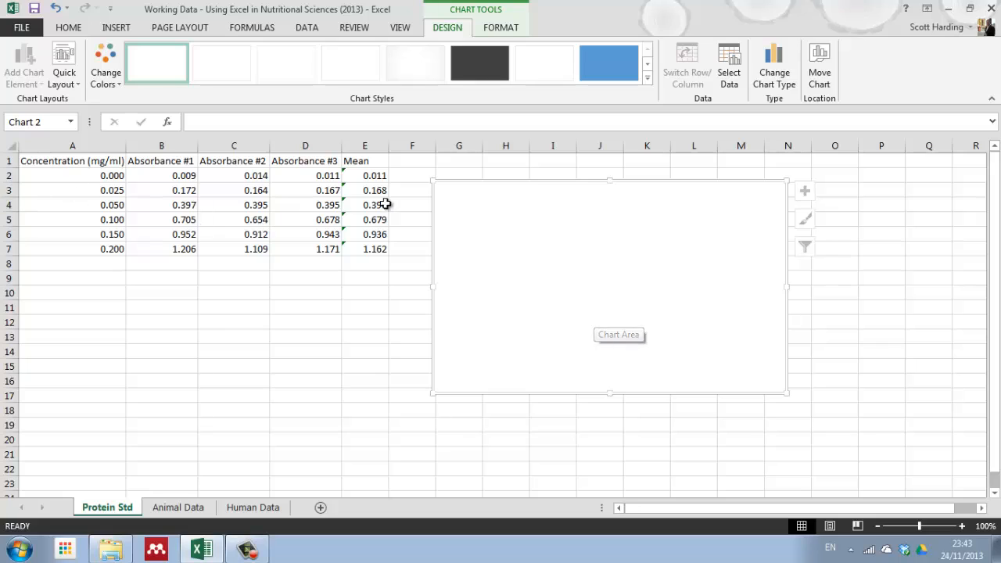
Step: Add a chart series using concentrations A2:A7 as the X values
right_click(568, 262)
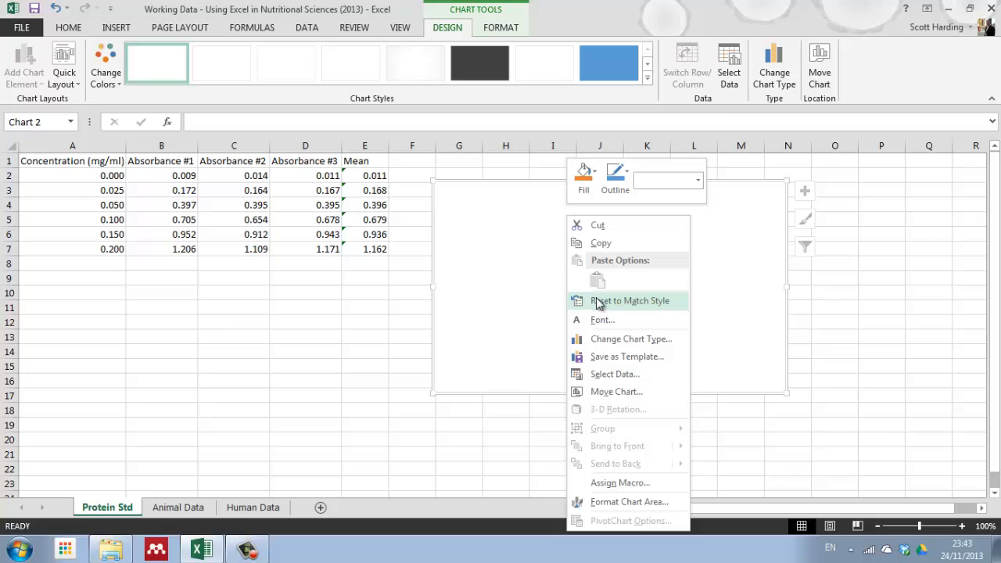
left_click(620, 379)
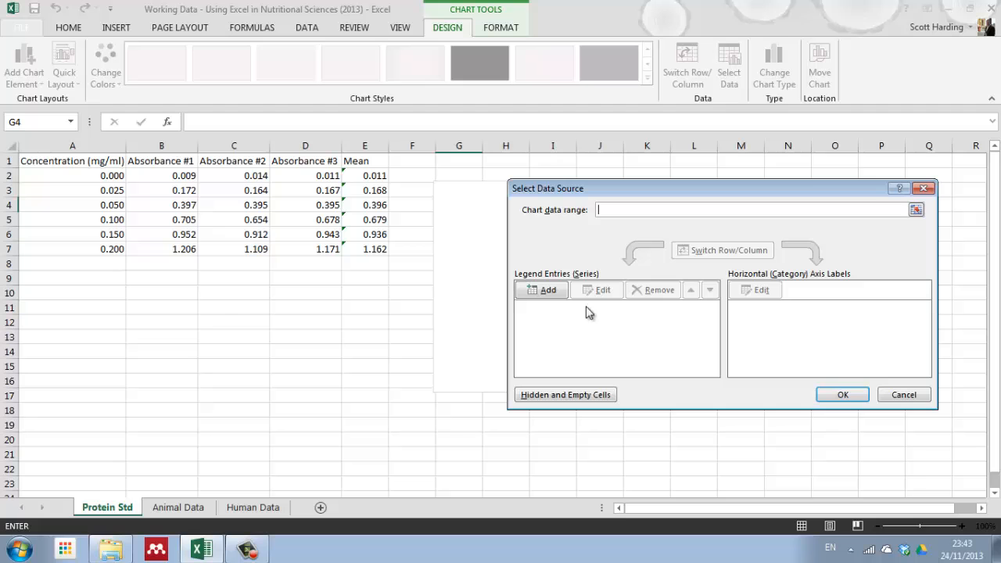
left_click(548, 293)
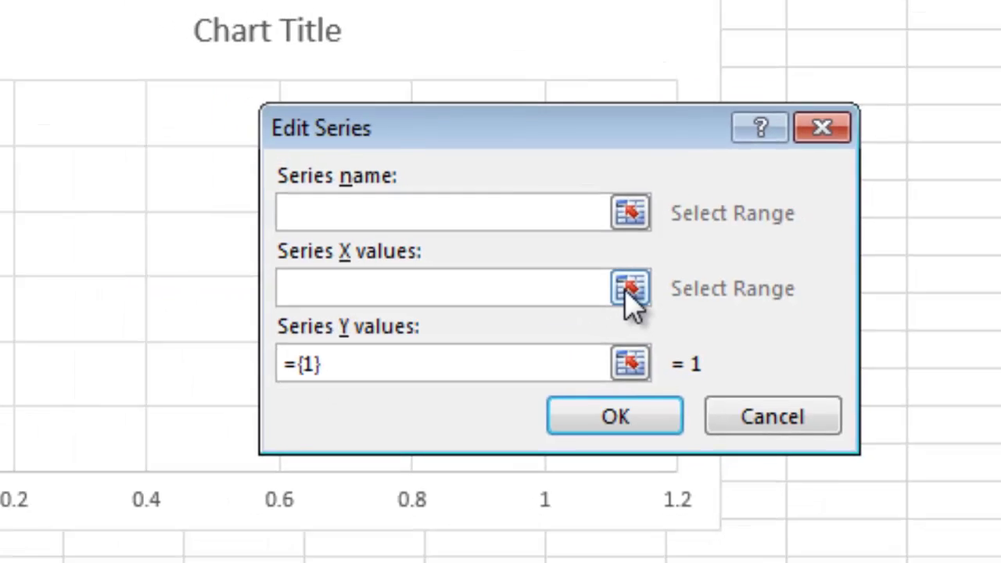
left_click(627, 292)
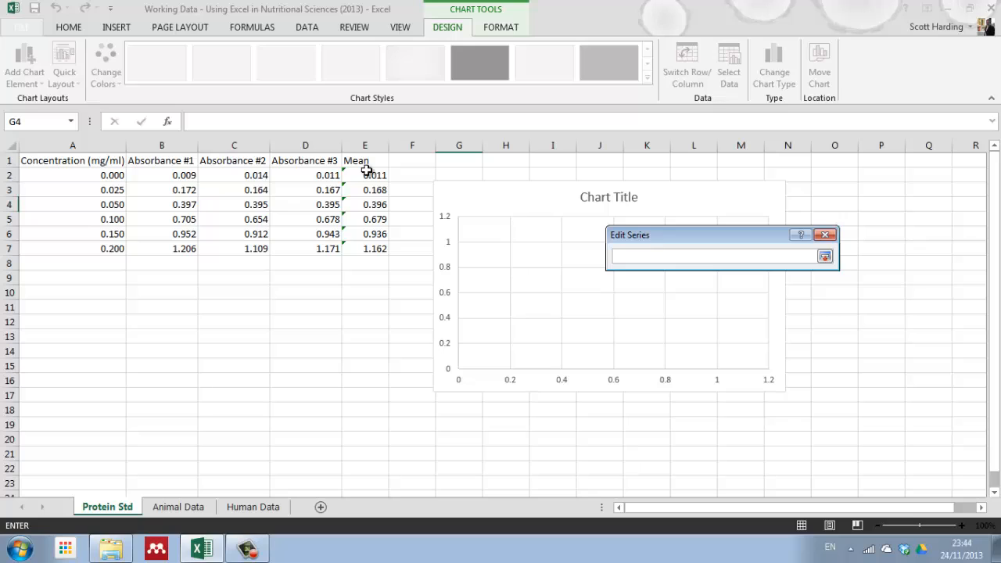
left_click_drag(89, 173, 78, 247)
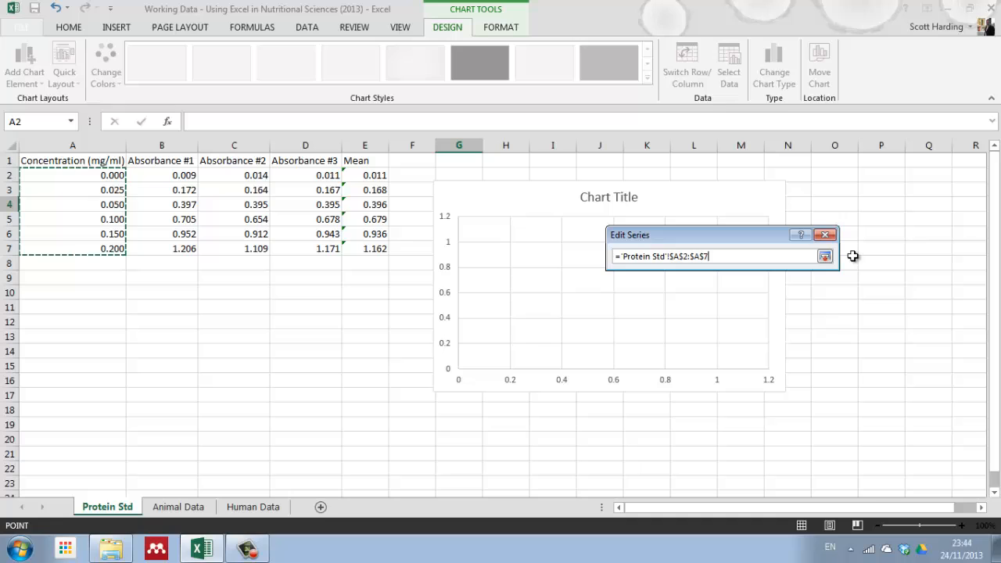
left_click(826, 256)
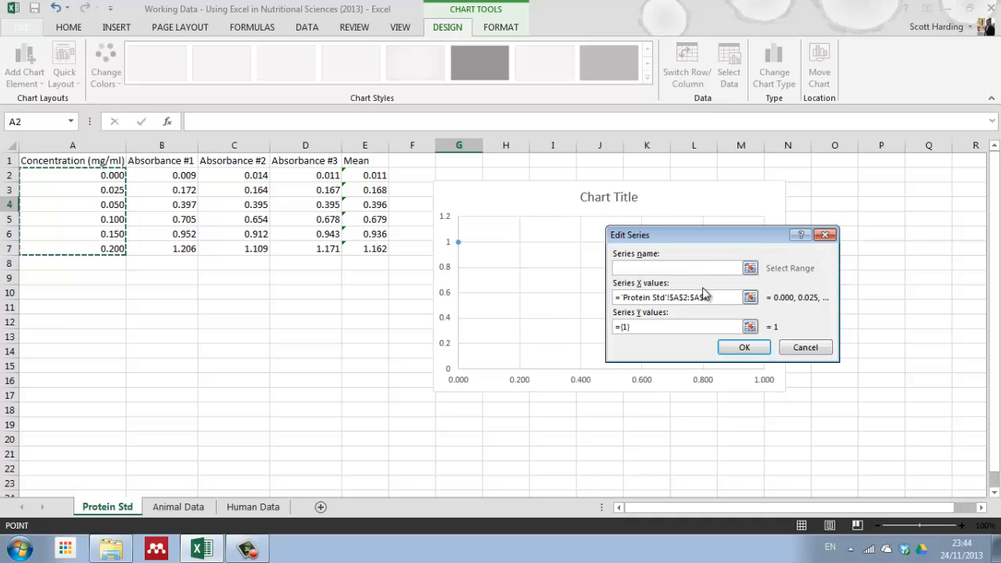
Step: Set the series Y values to the means E2:E7 and apply the data source
left_click(750, 327)
left_click_drag(373, 177, 375, 249)
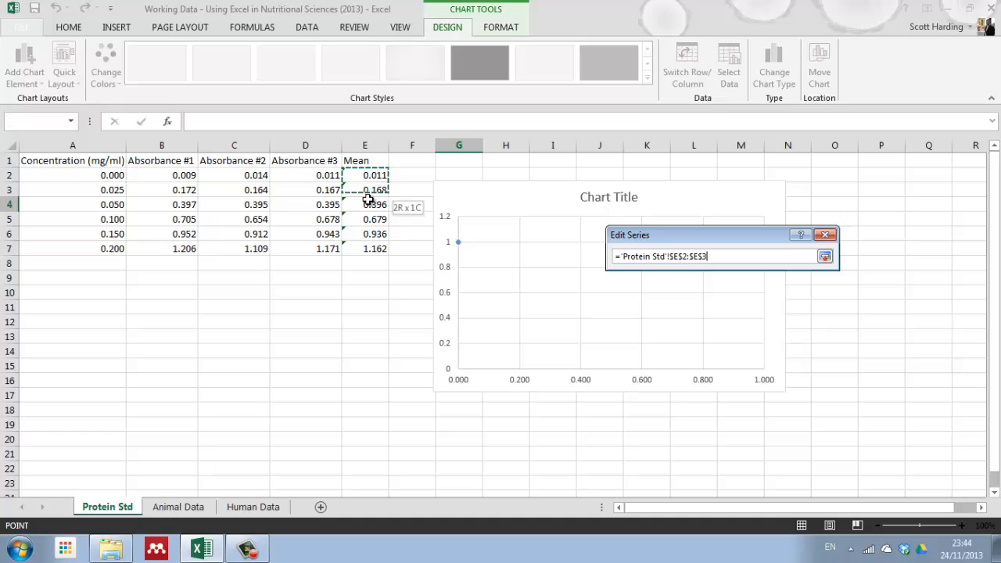
left_click(825, 256)
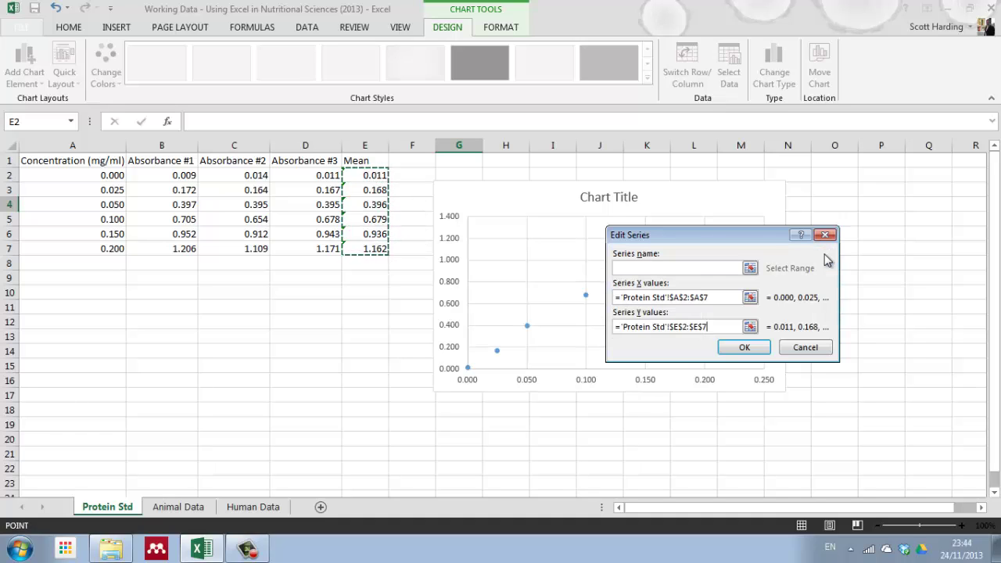
left_click(745, 348)
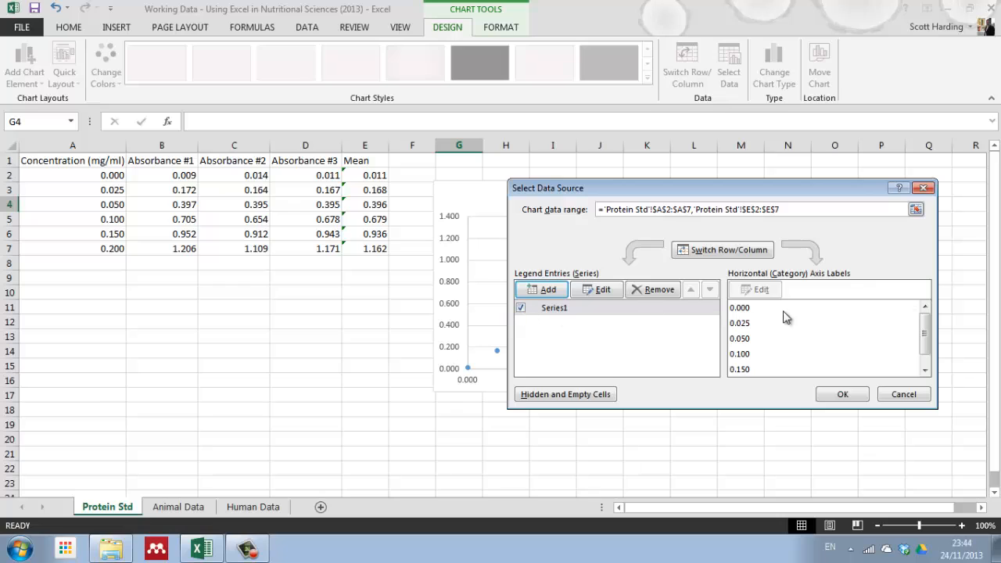
scroll(928, 323, "down", 1)
scroll(928, 324, "up", 1)
left_click(842, 395)
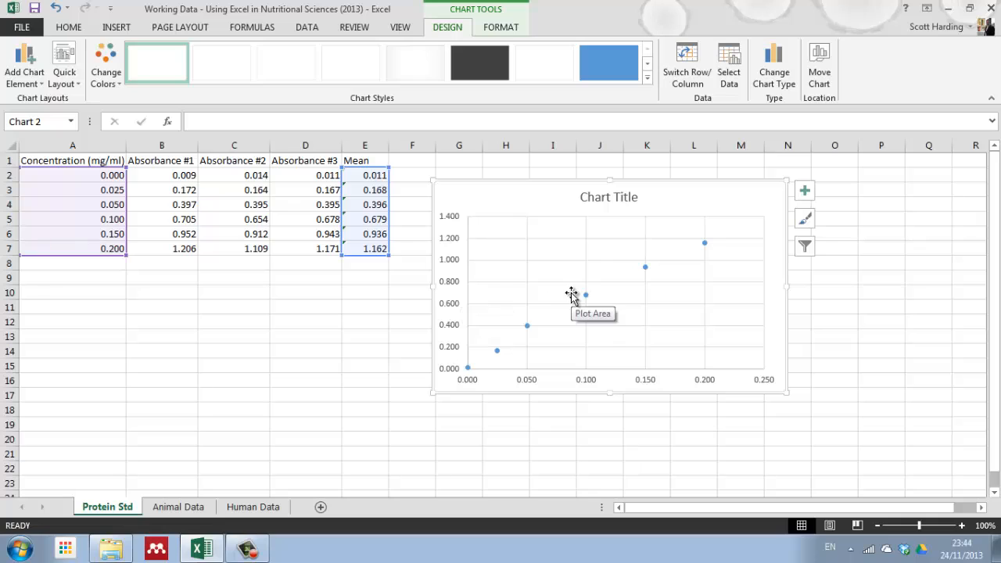
Step: Remove the chart's existing series via Select Data
left_click(700, 218)
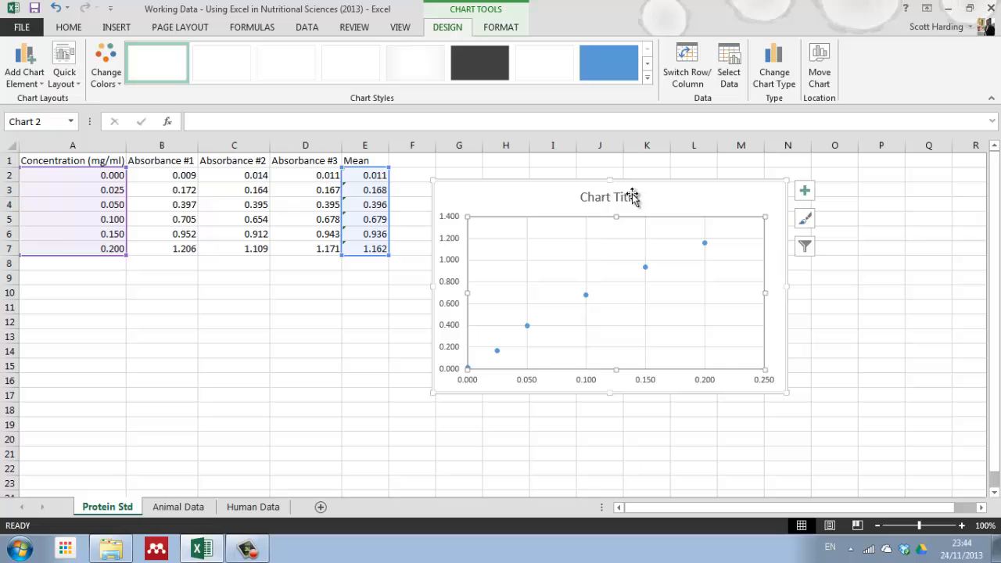
right_click(649, 236)
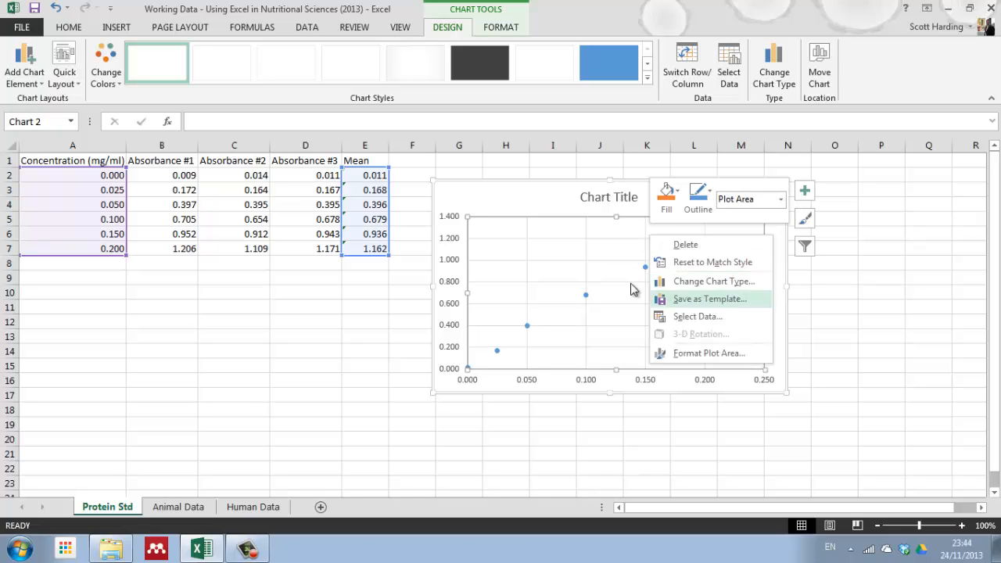
left_click(610, 270)
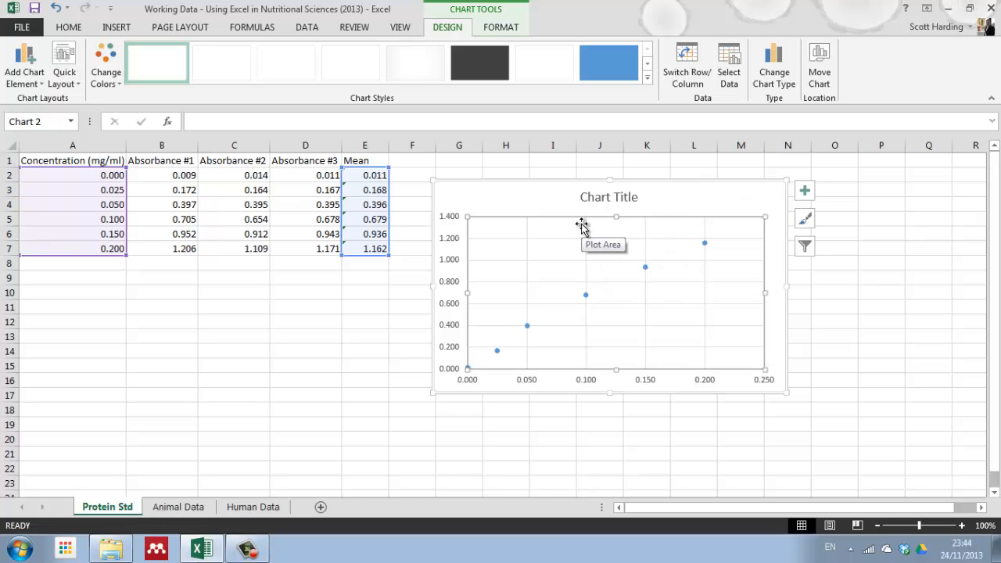
right_click(585, 259)
left_click(599, 315)
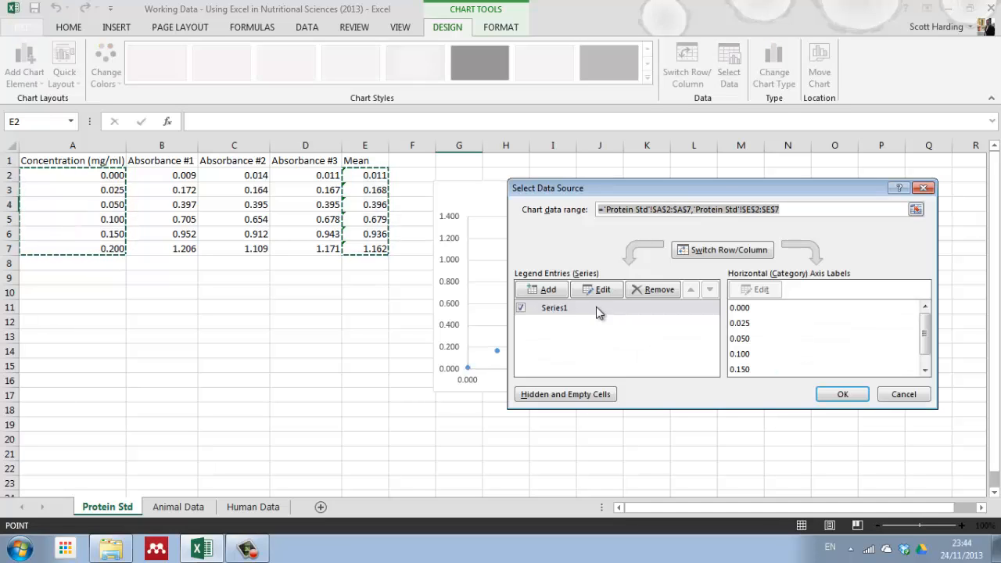
left_click(657, 291)
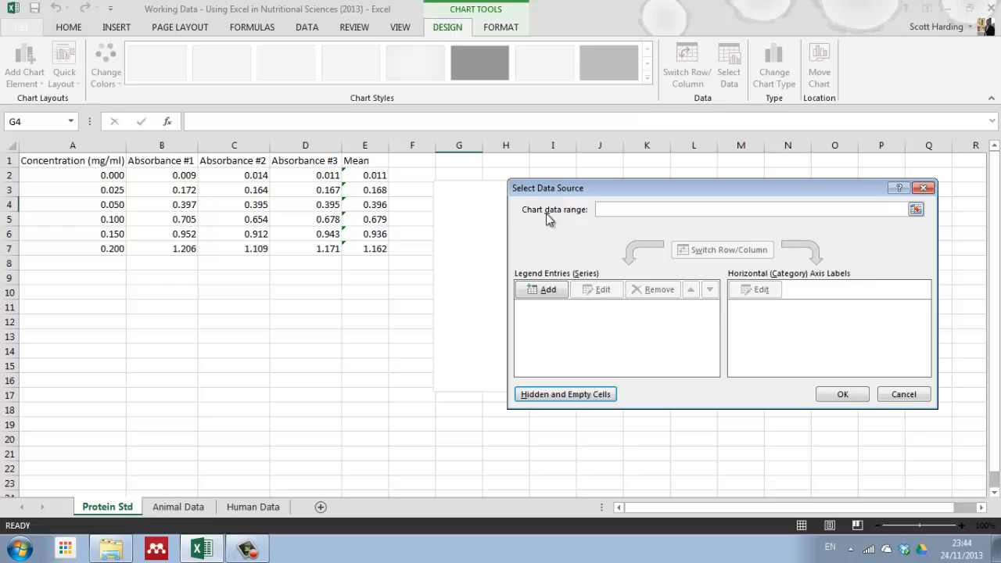
Step: Use the whole table A1:E7 as the chart data range
left_click(611, 209)
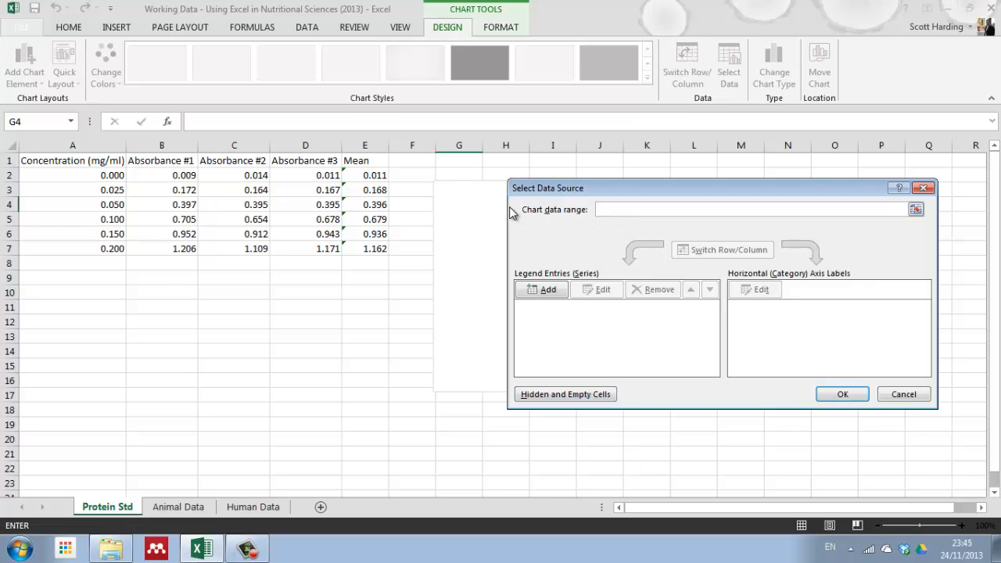
left_click(916, 211)
left_click_drag(60, 162, 381, 246)
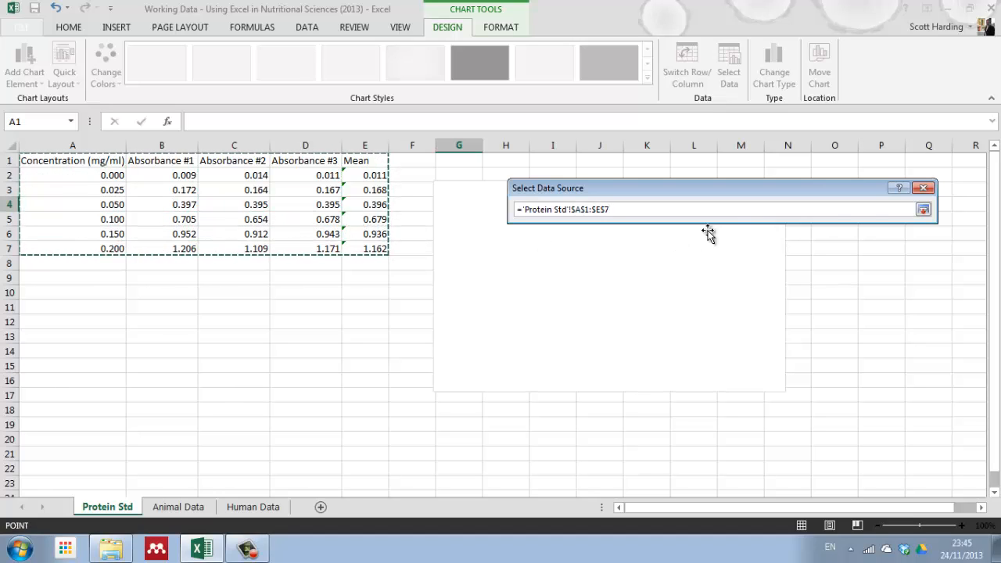
left_click(923, 211)
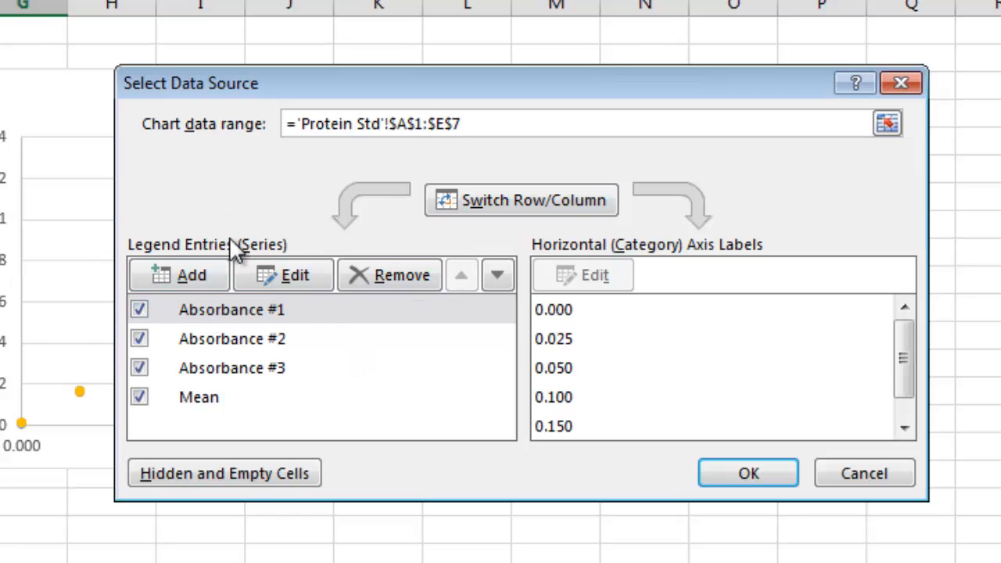
Step: Hide the Absorbance #1–#3 series so only Mean is plotted
left_click(139, 310)
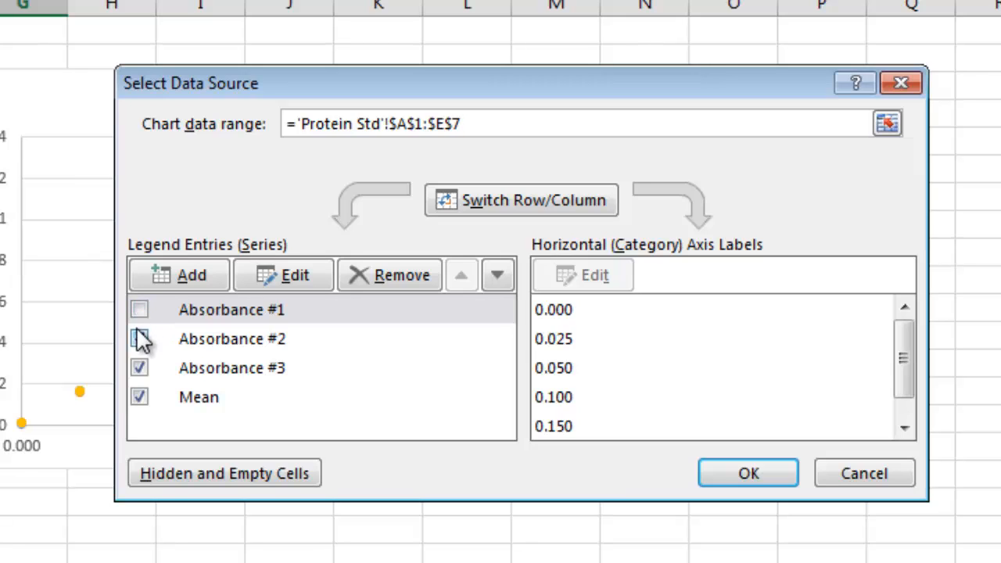
left_click(139, 338)
left_click(140, 368)
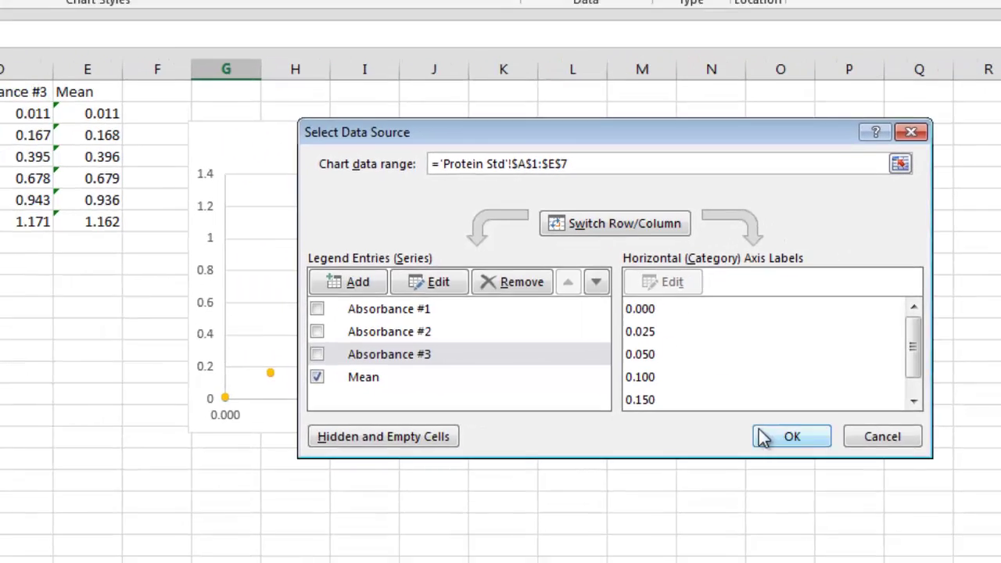
left_click(748, 473)
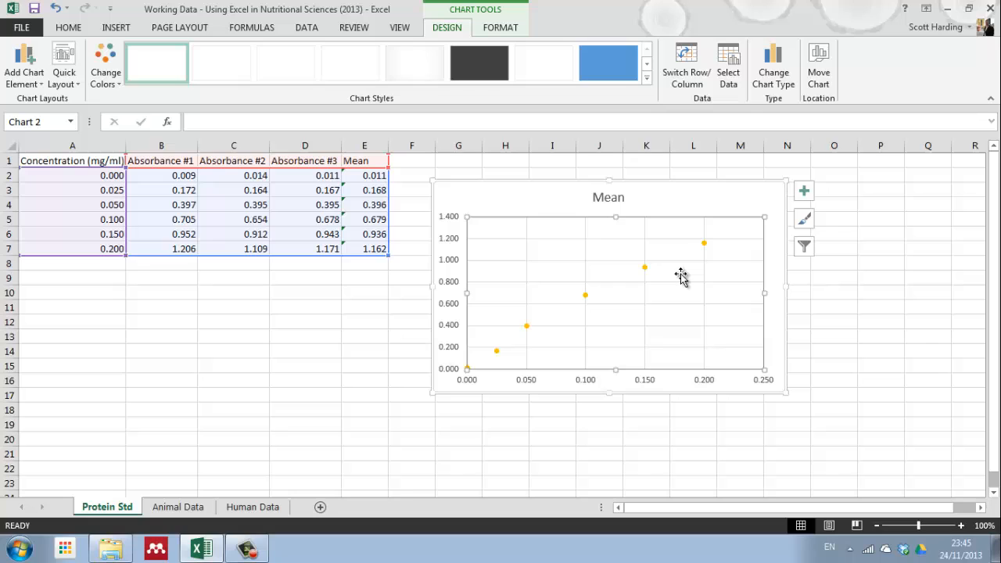
Step: Delete the horizontal and vertical gridlines from the chart
left_click(665, 239)
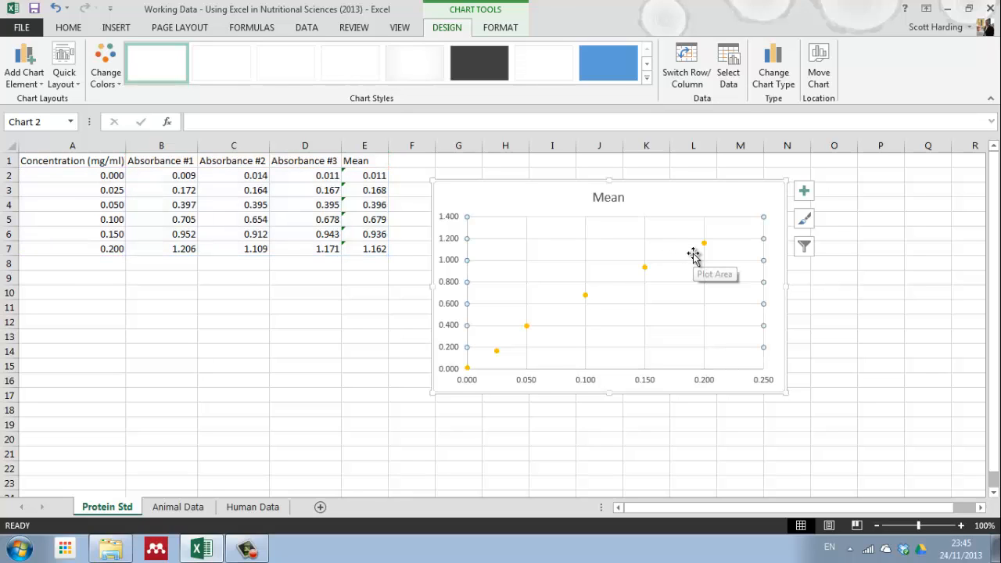
key("Delete")
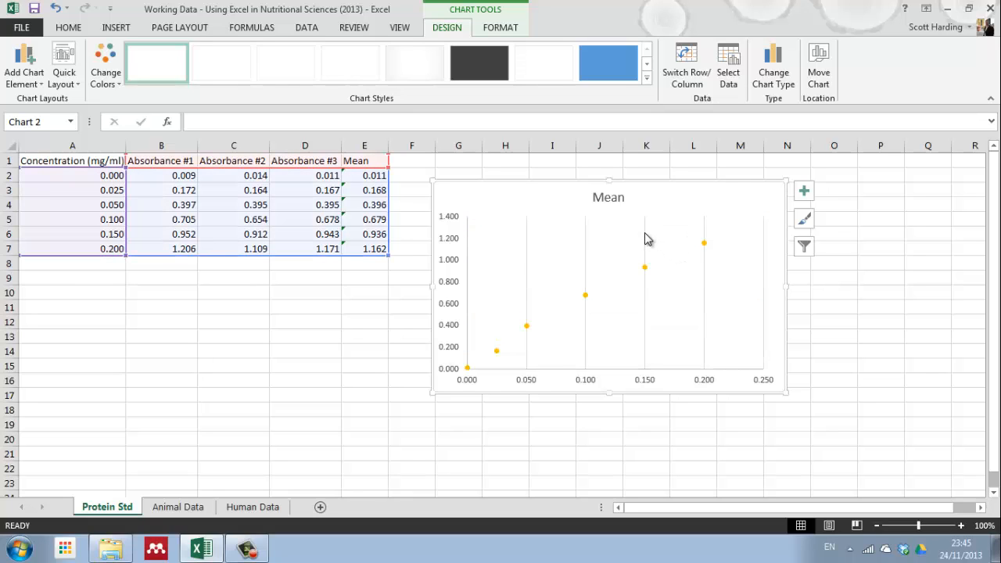
left_click(646, 237)
key("Delete")
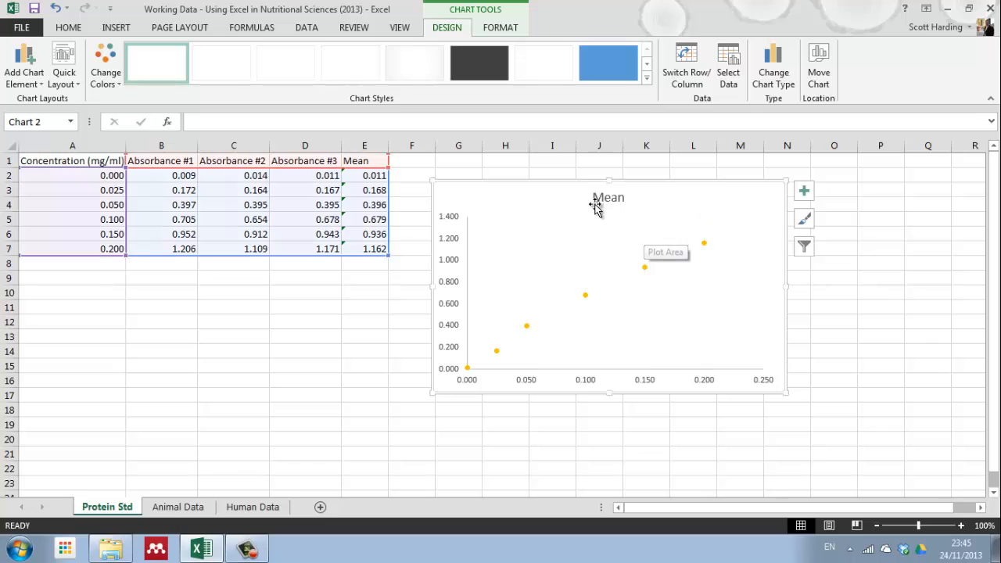
Step: Delete the Mean chart title
left_click(597, 198)
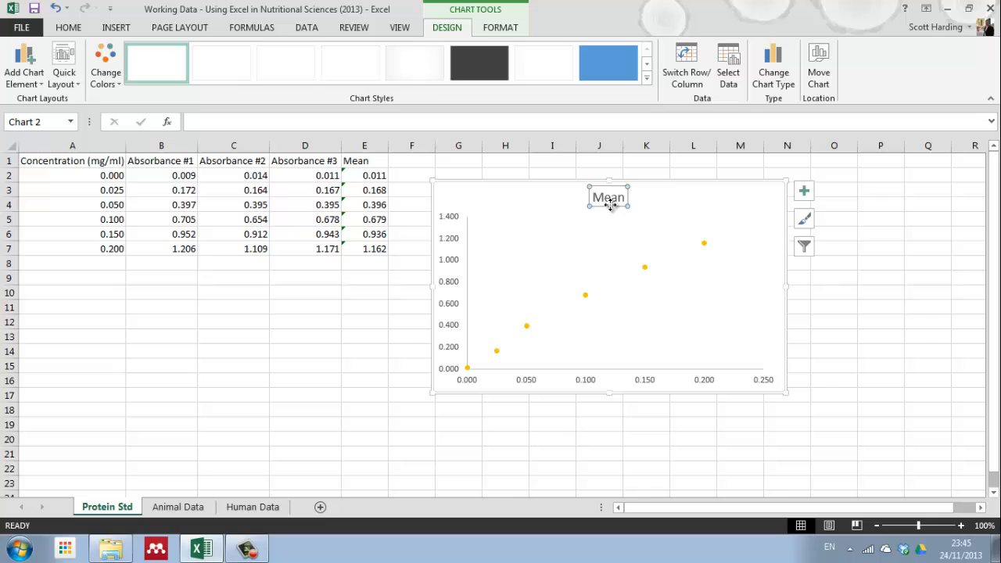
right_click(611, 202)
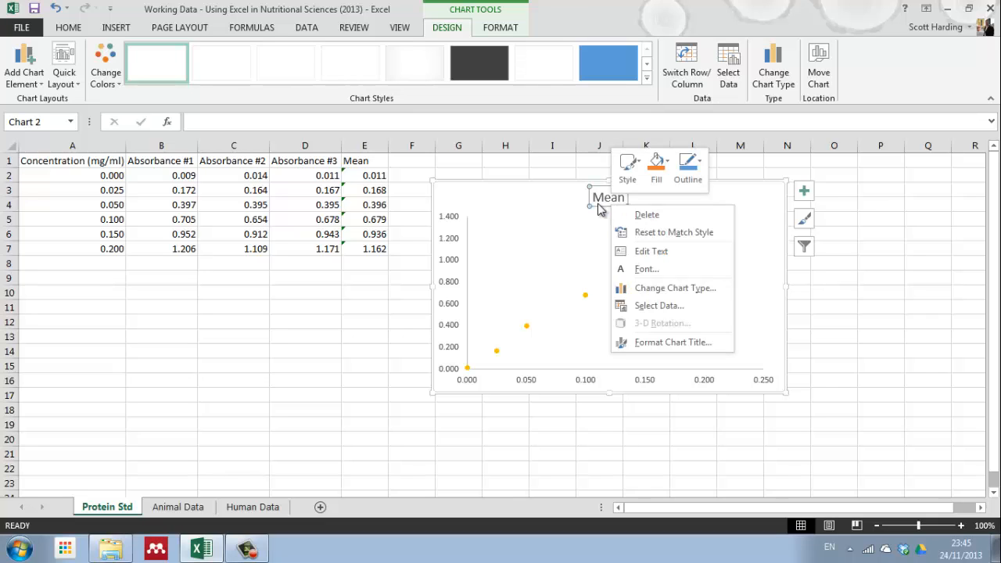
key("Escape")
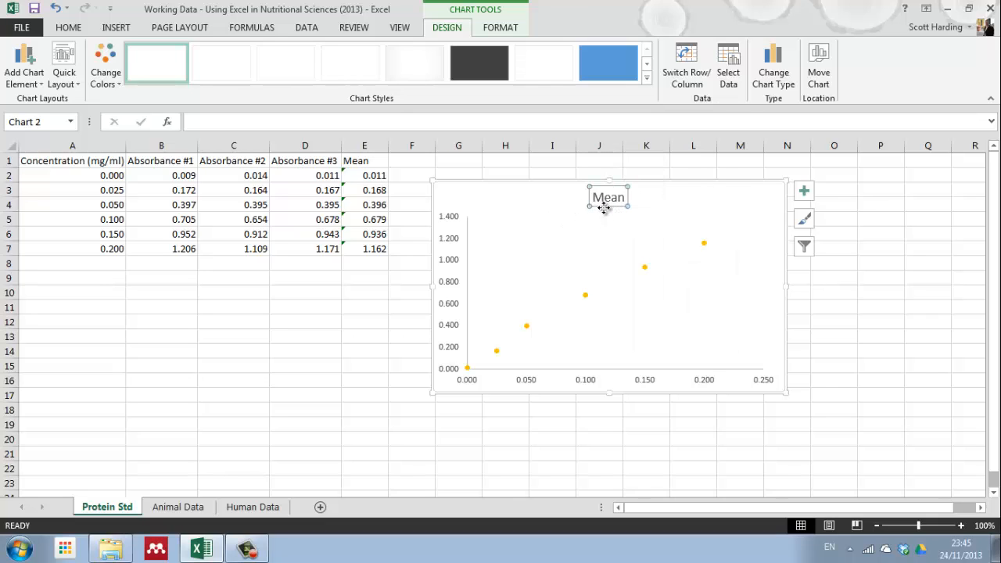
key("Delete")
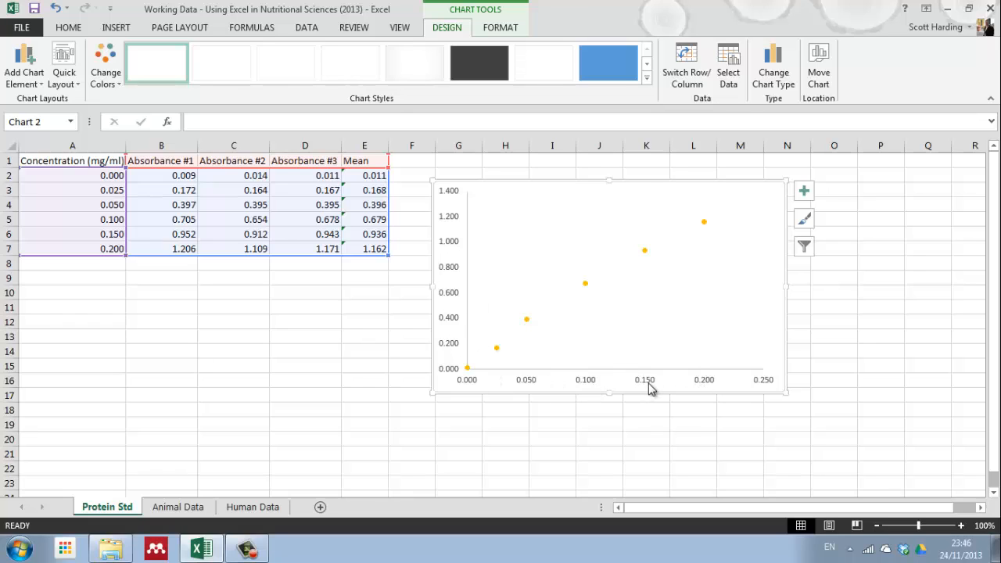
Step: Add axis title placeholders from the chart elements list
left_click(805, 194)
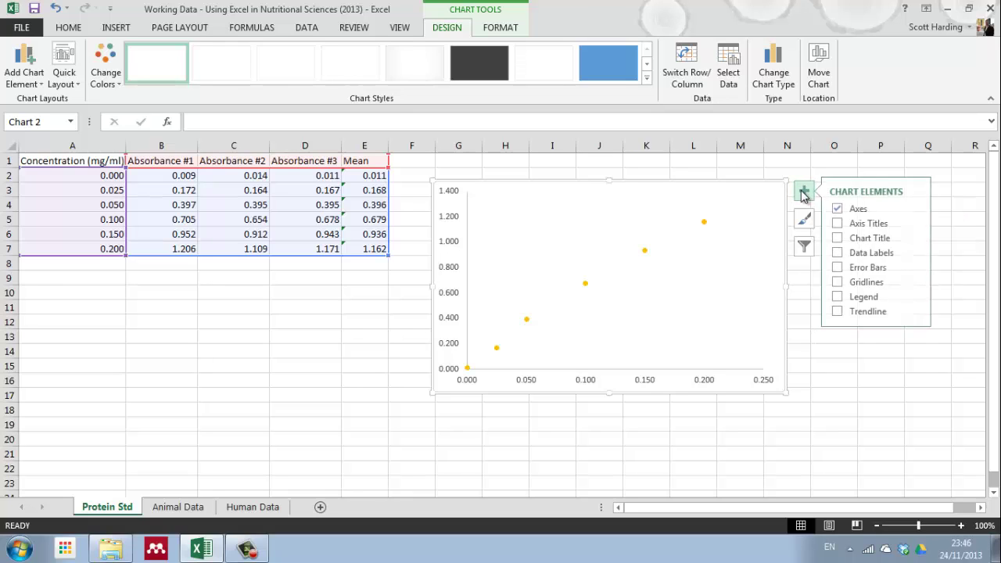
left_click(842, 225)
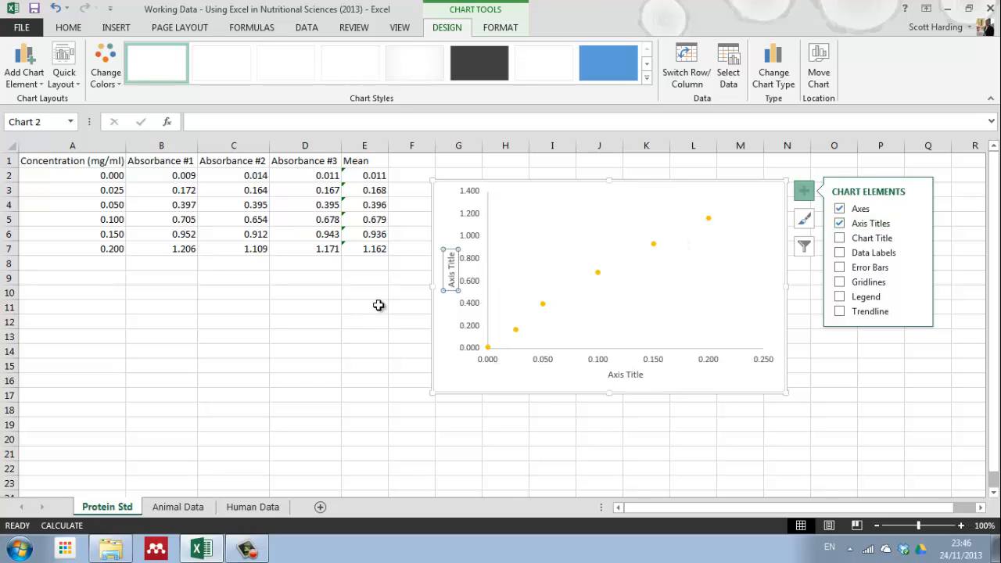
left_click(451, 283)
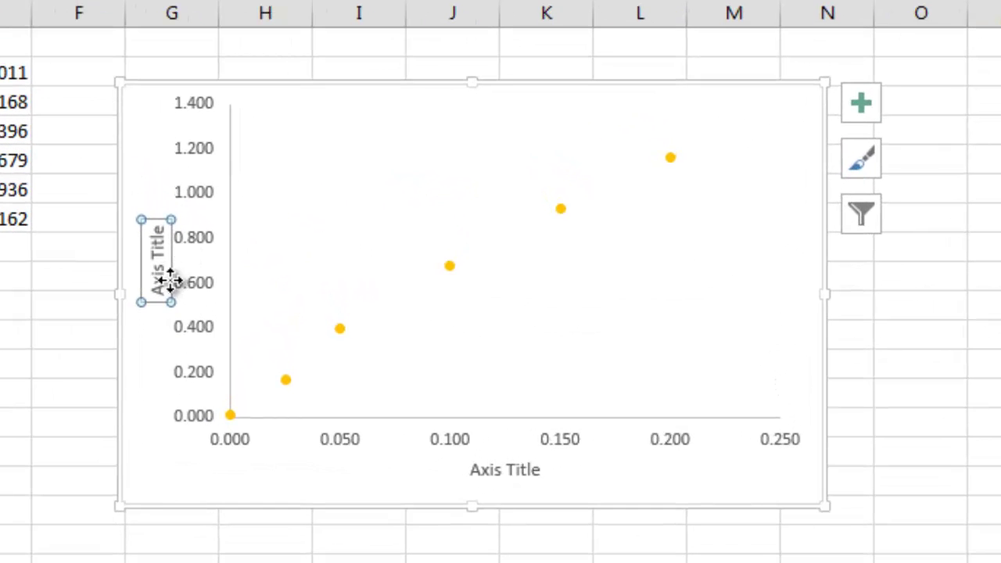
Step: Title the vertical axis Absorbance and the horizontal axis Concentration (mg/ml)
left_click(170, 280)
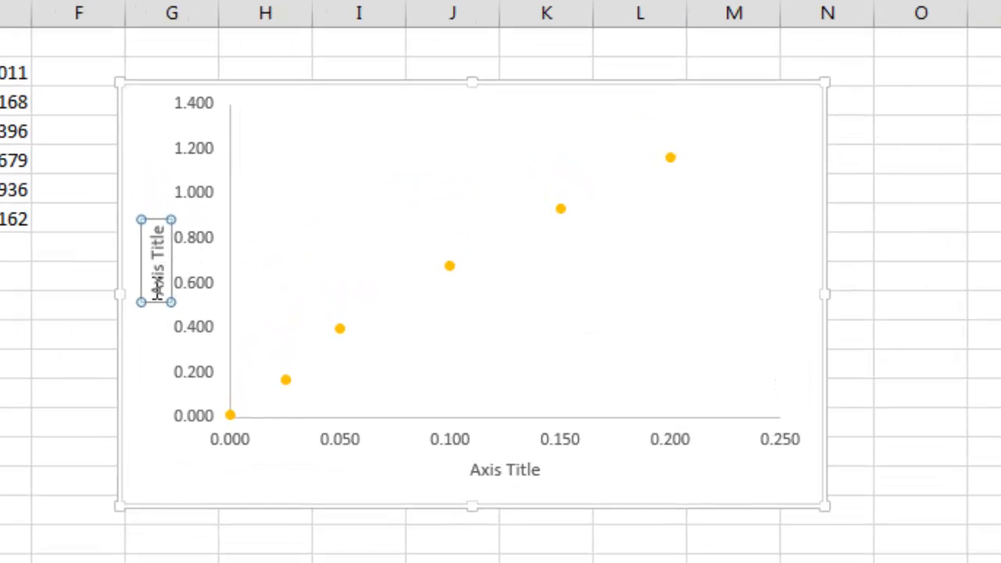
left_click_drag(157, 296, 156, 222)
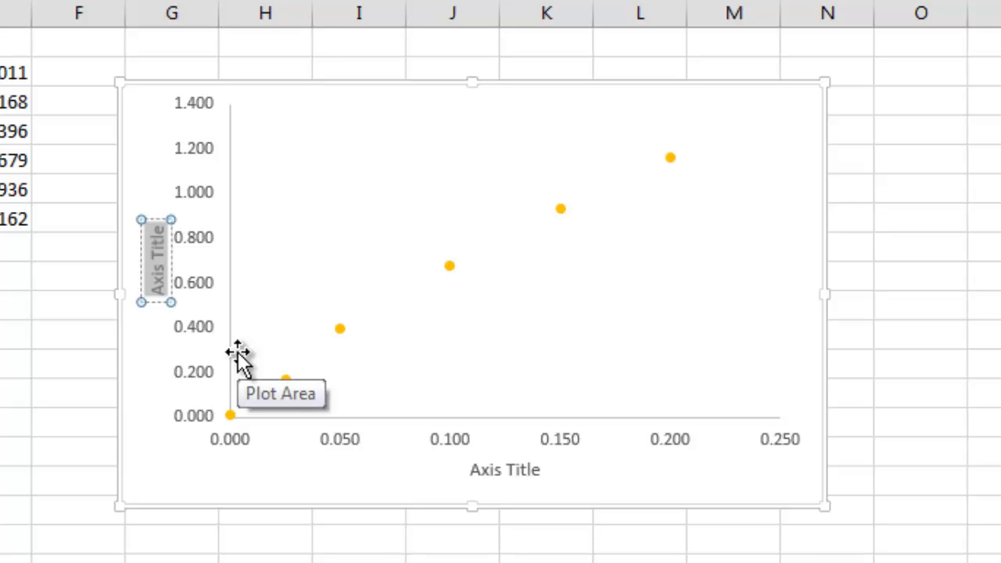
type("Abso")
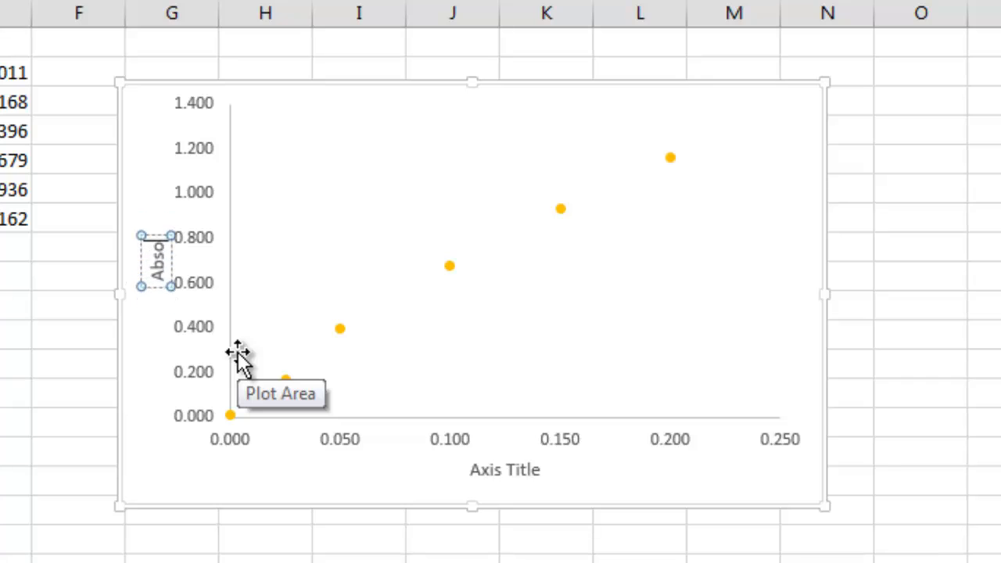
type("rbace")
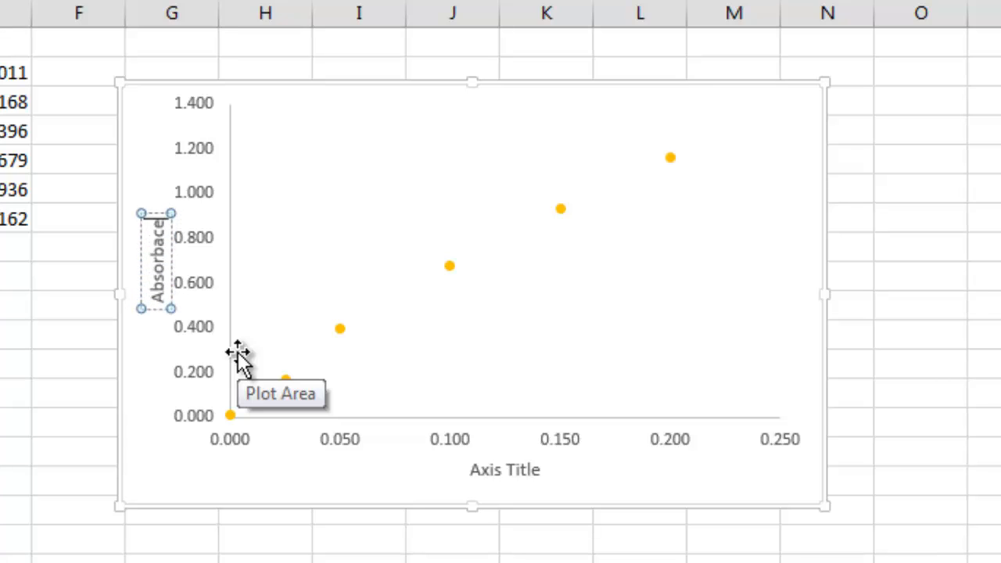
key("BackSpace")
key("BackSpace")
key("BackSpace")
key("BackSpace")
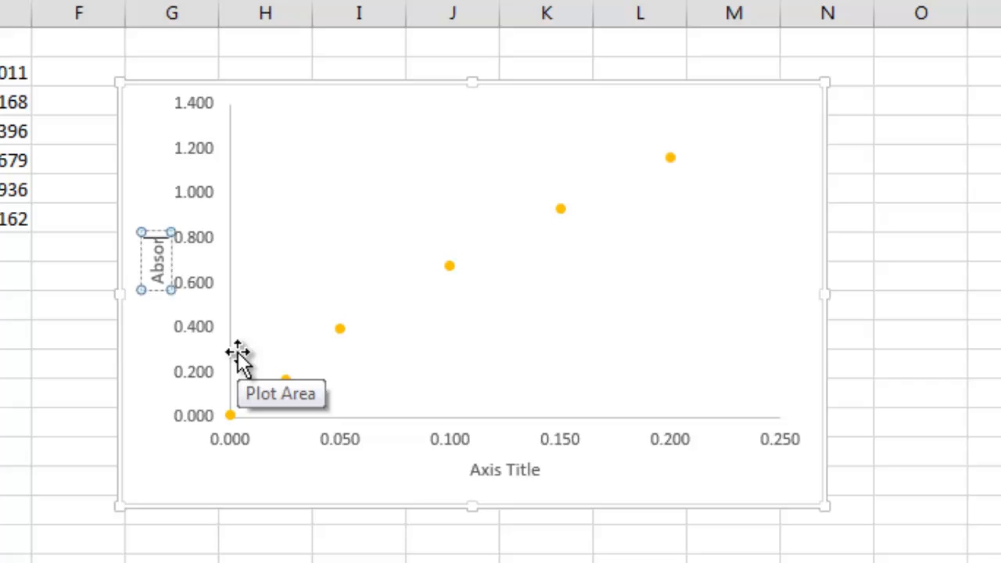
type("bance")
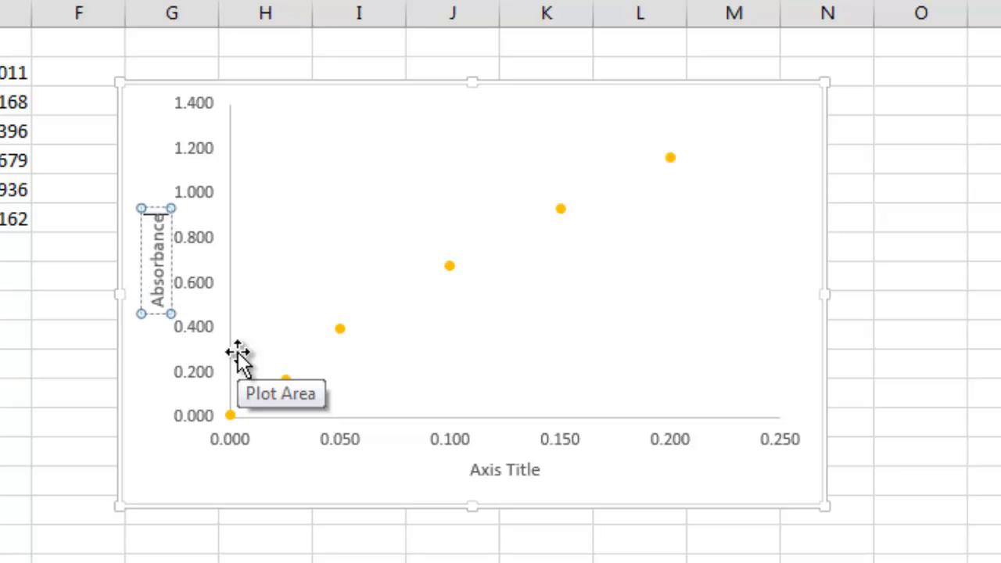
left_click(499, 471)
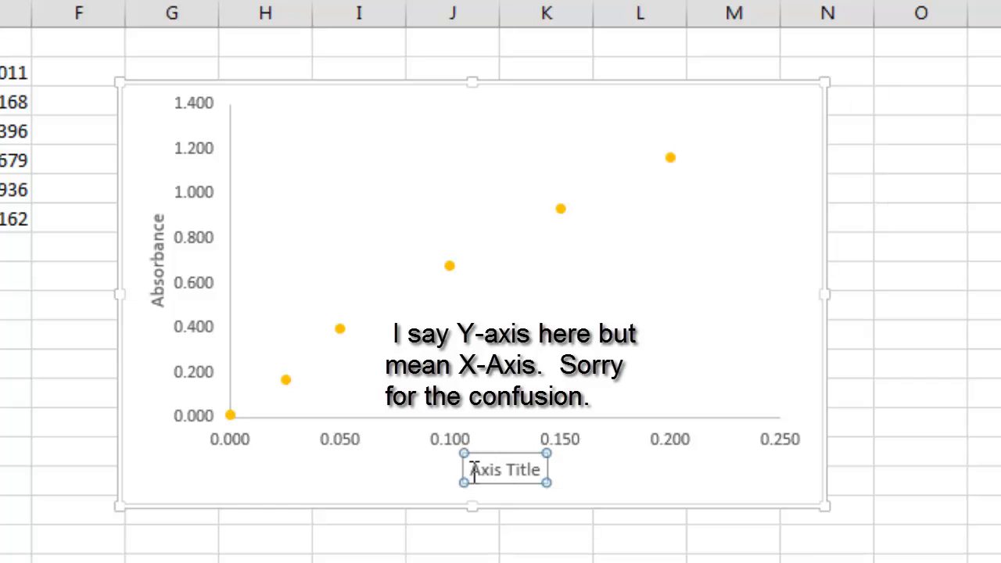
left_click_drag(471, 472, 540, 474)
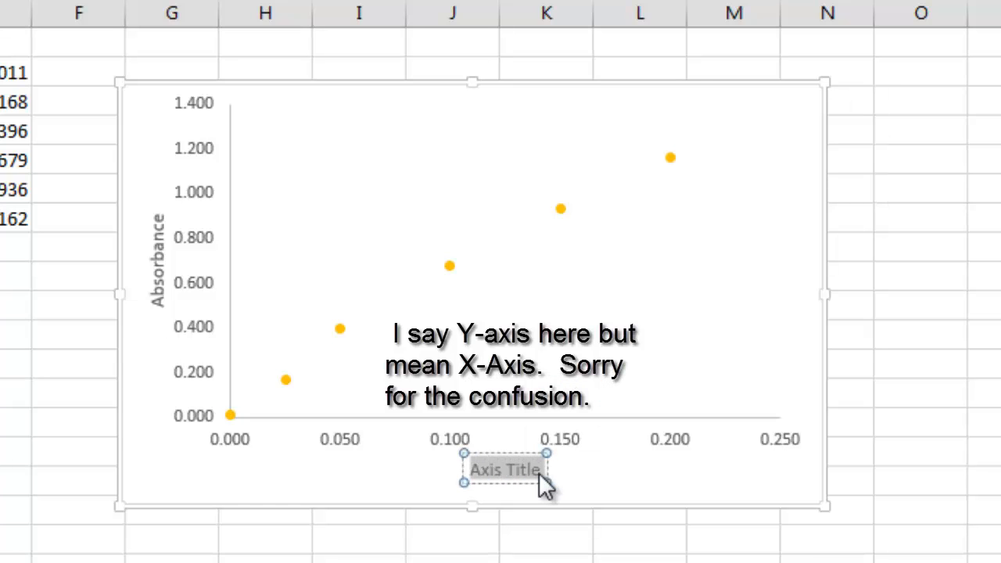
type("Concentration ")
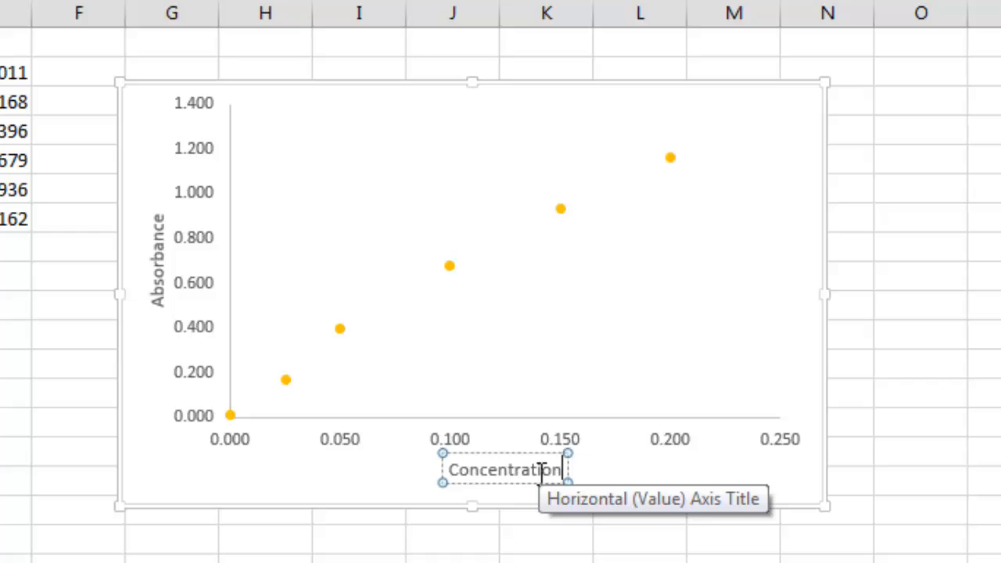
type("(m")
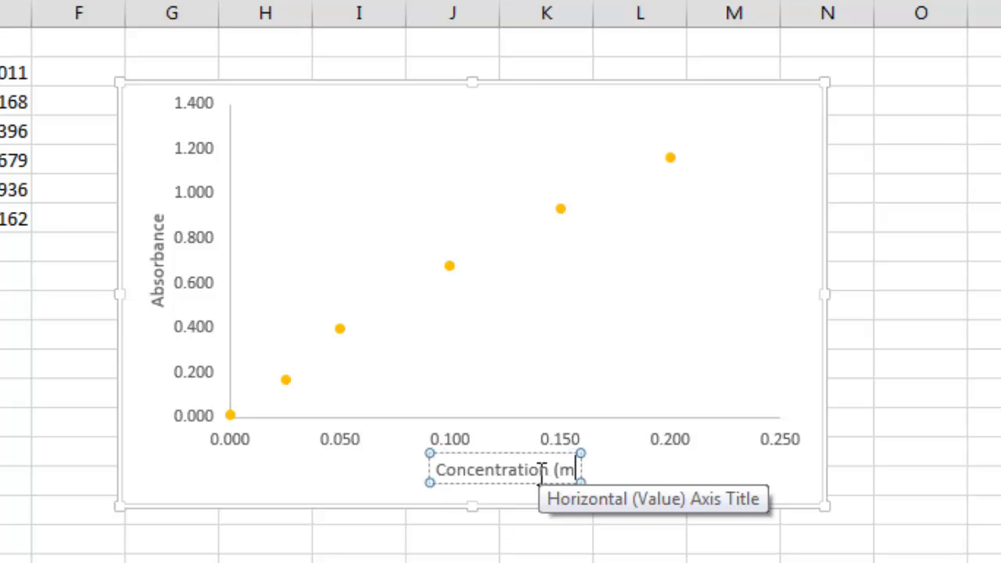
type("g/ml")
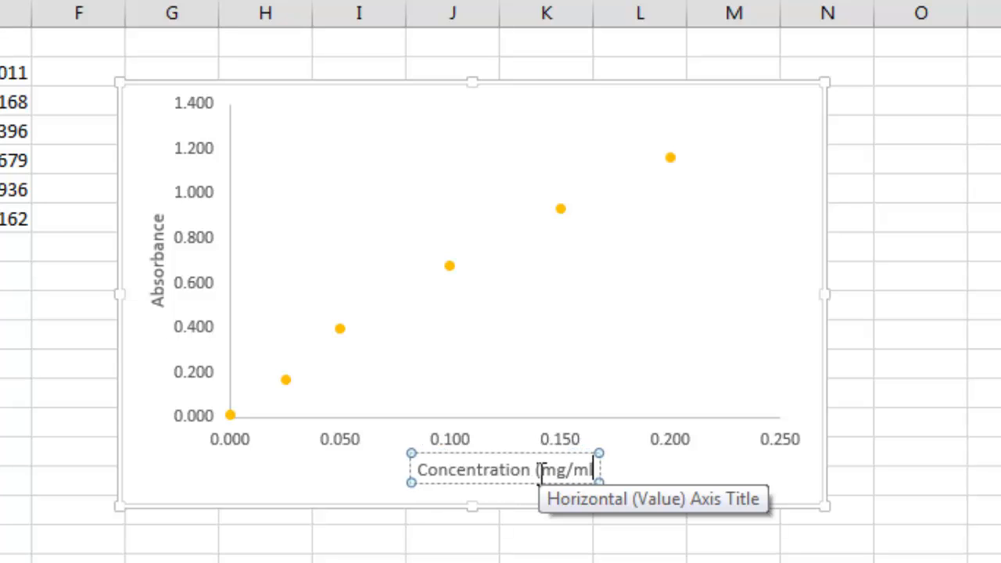
type(")")
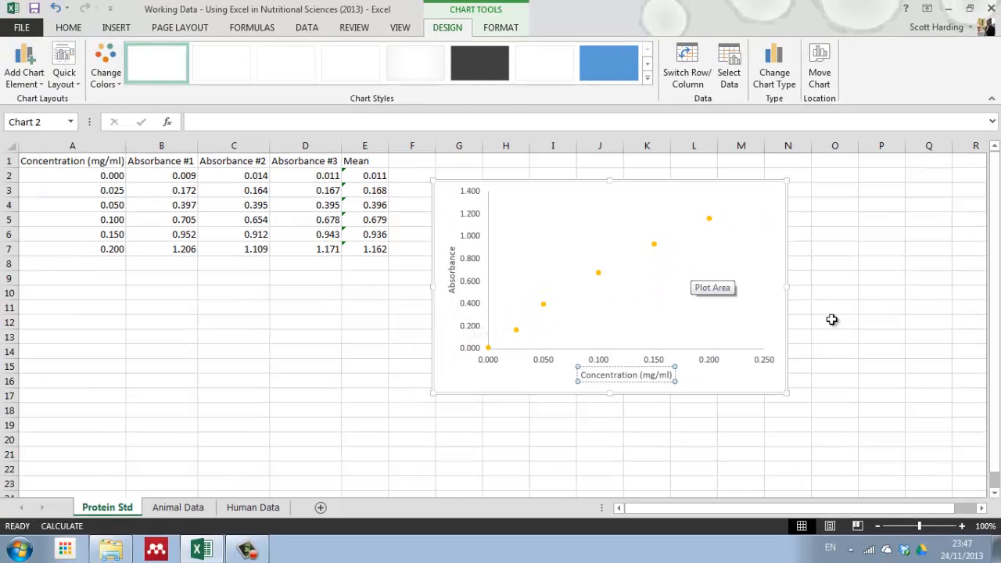
Step: Add a linear trendline to the Mean data series
left_click(832, 320)
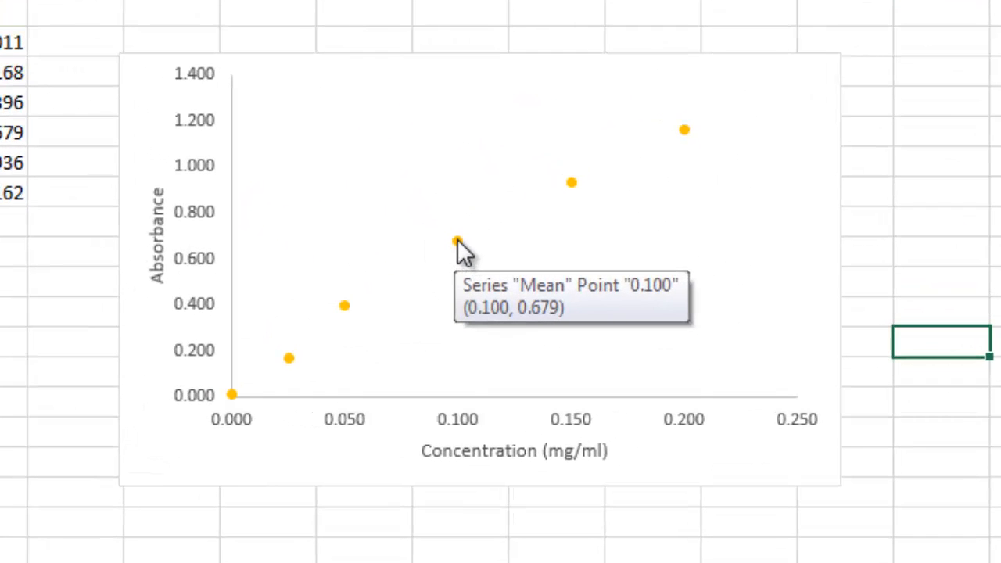
left_click(458, 242)
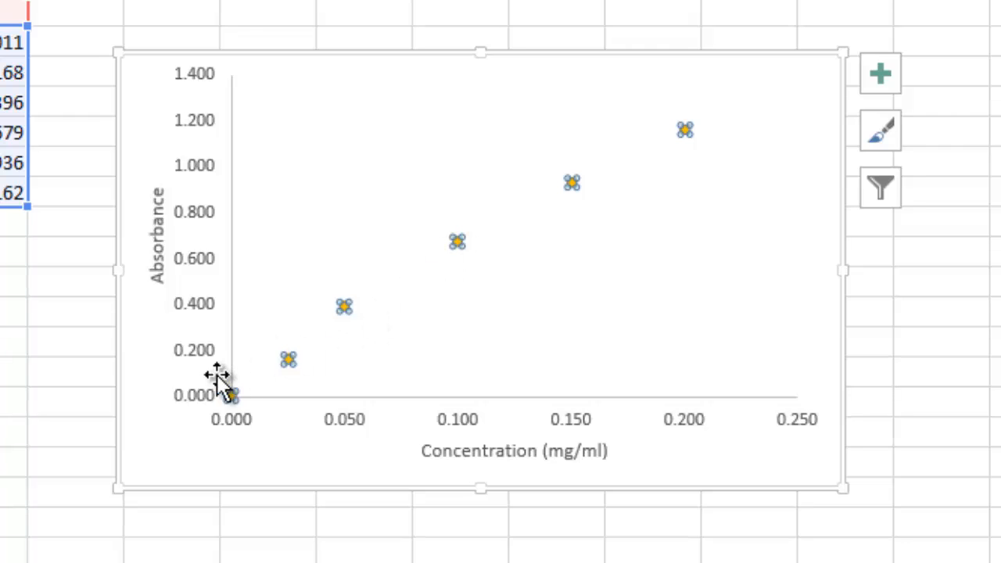
right_click(460, 242)
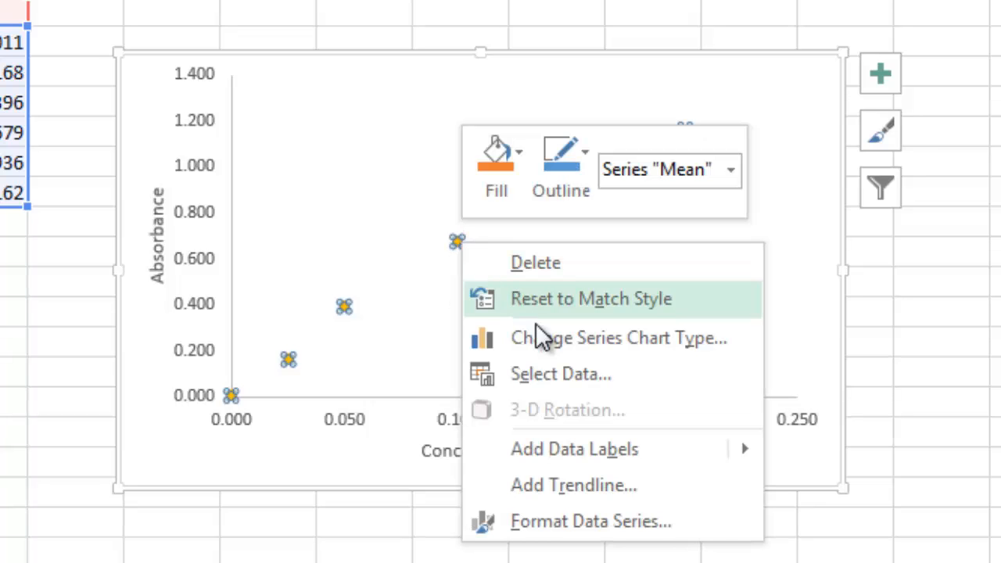
left_click(556, 488)
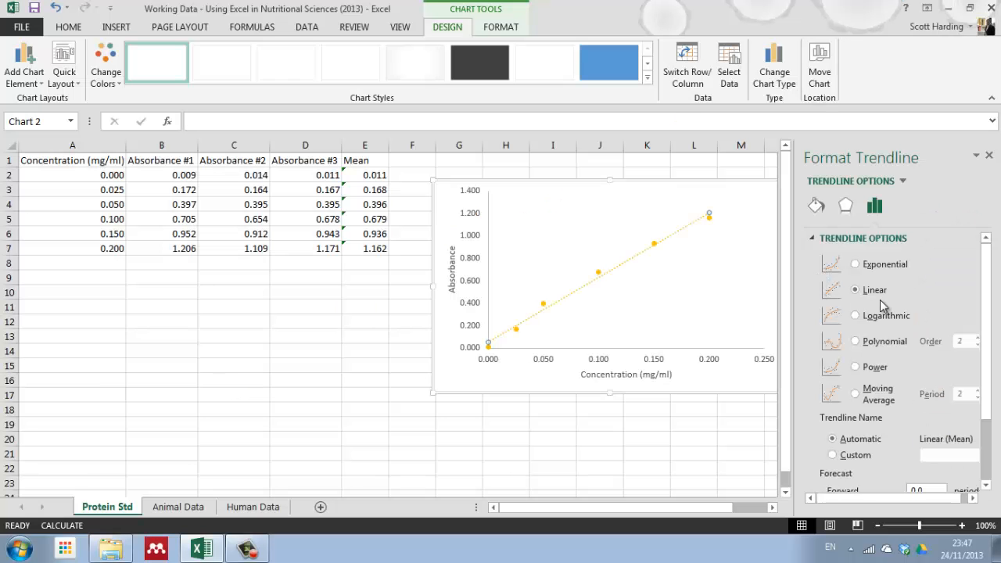
left_click_drag(990, 319, 989, 391)
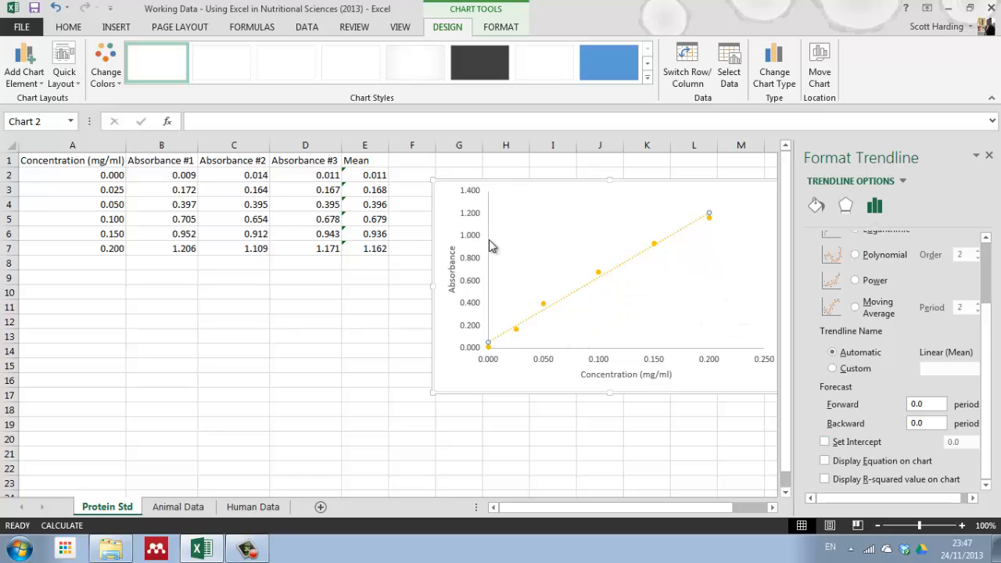
Step: Display the trendline equation y = 5.7729x + 0.0534 and R² = 0.9897 on the chart
left_click(825, 461)
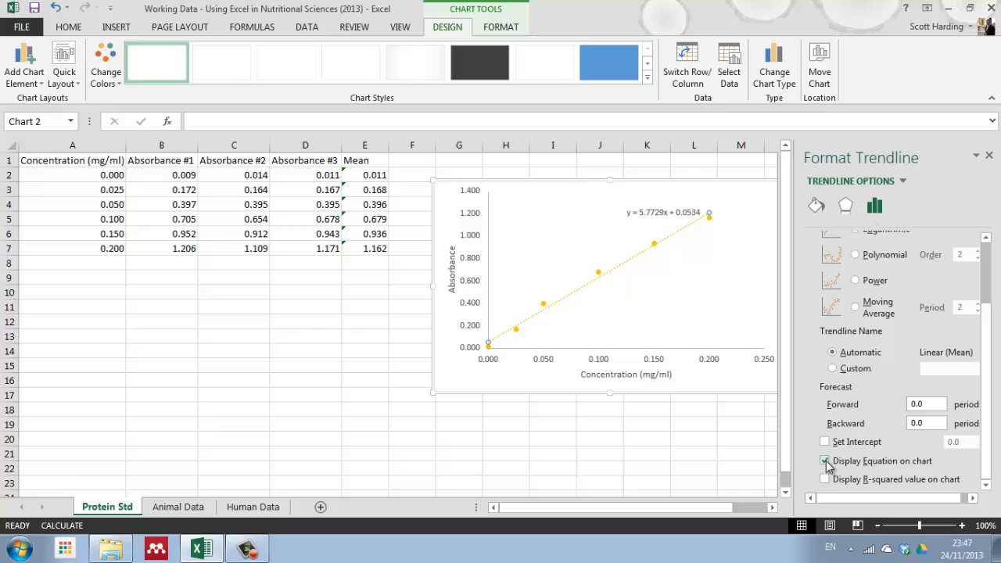
left_click(825, 480)
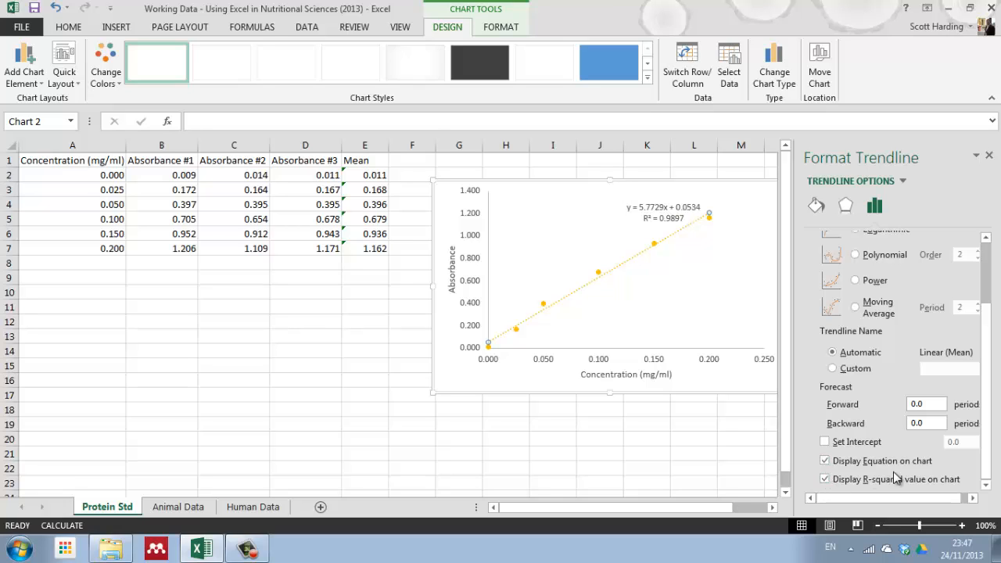
scroll(987, 433, "up", 2)
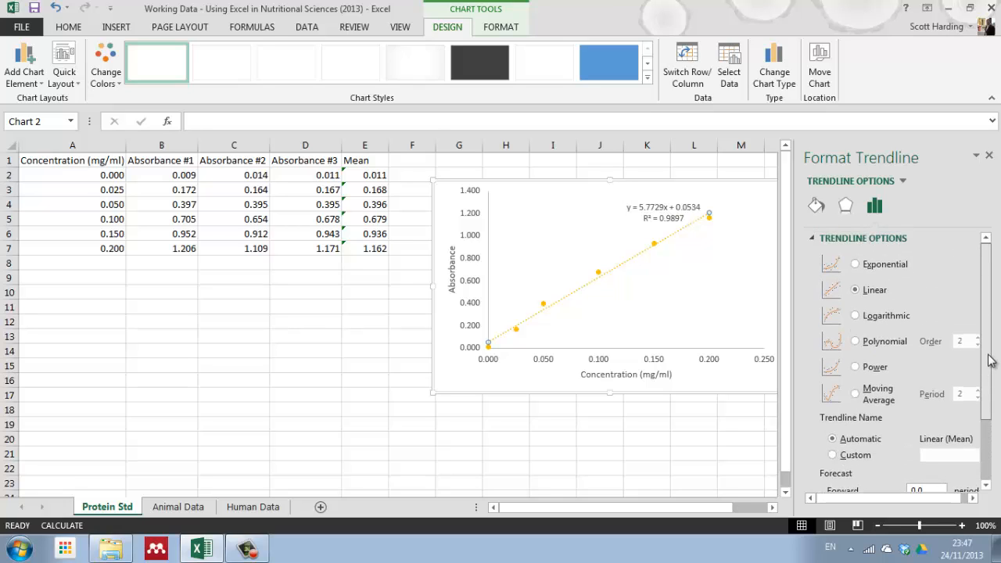
scroll(989, 391, "down", 1)
scroll(989, 438, "down", 1)
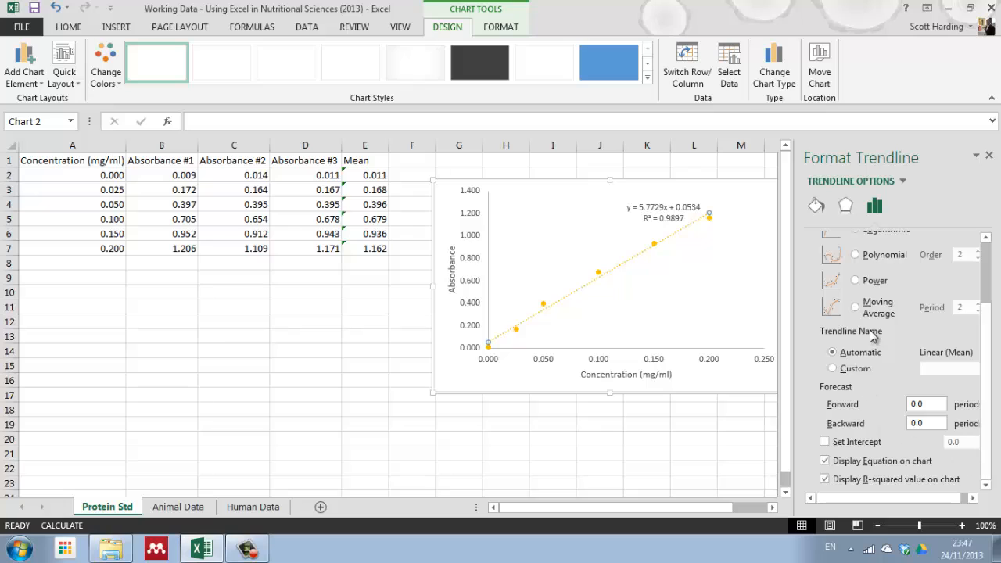
Step: Close Format Trendline and move the equation/R² label left into empty plot space
left_click(989, 157)
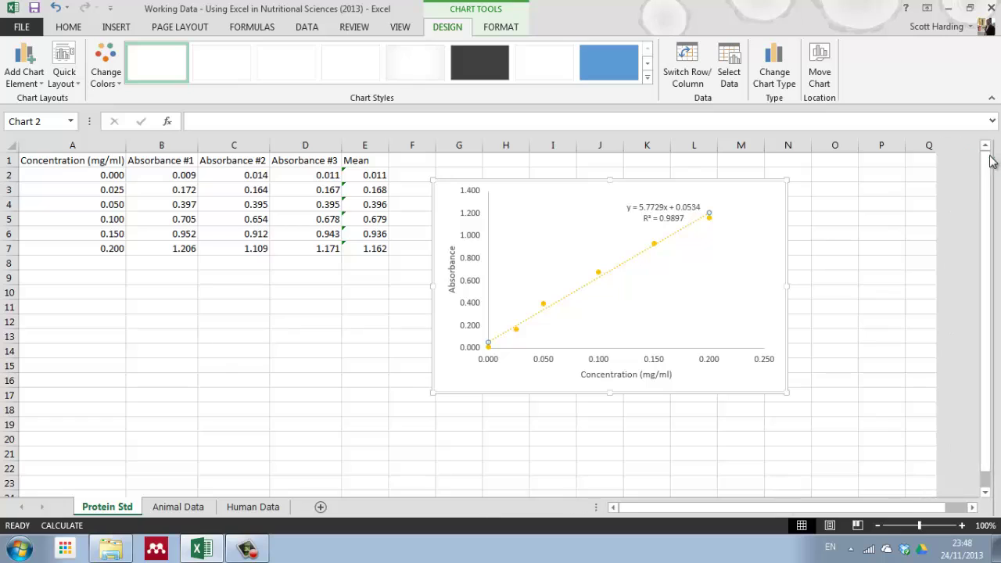
left_click(670, 210)
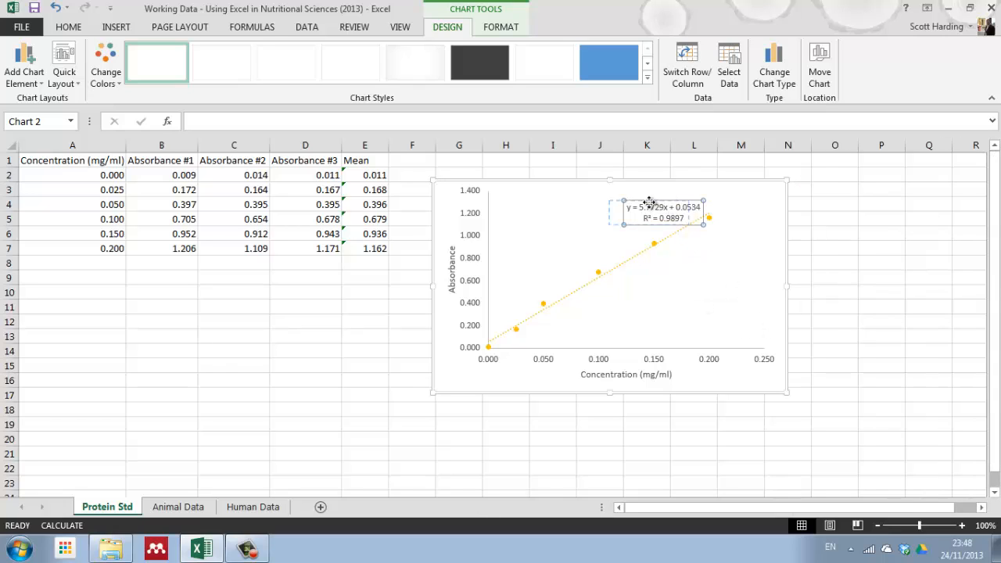
left_click_drag(671, 205, 593, 226)
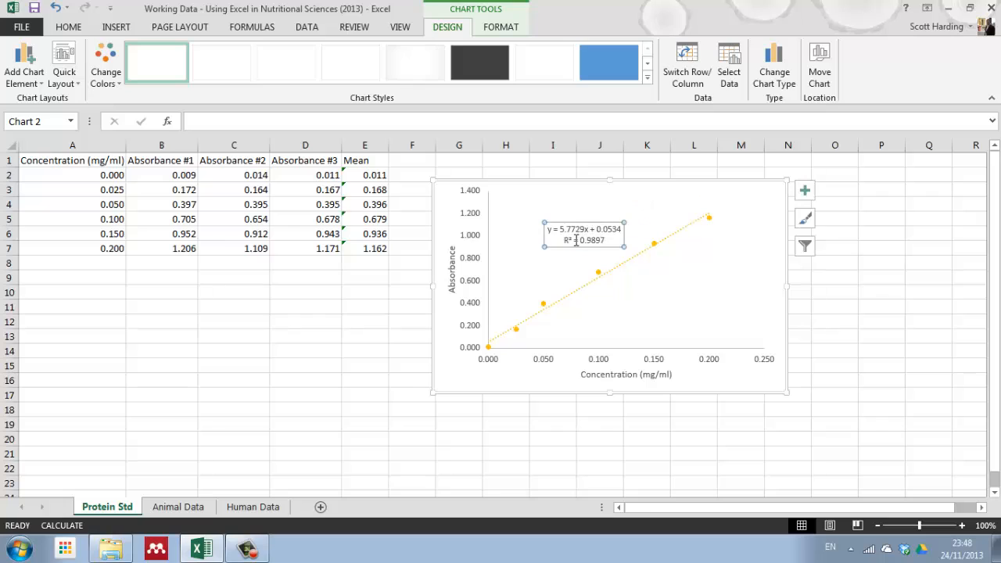